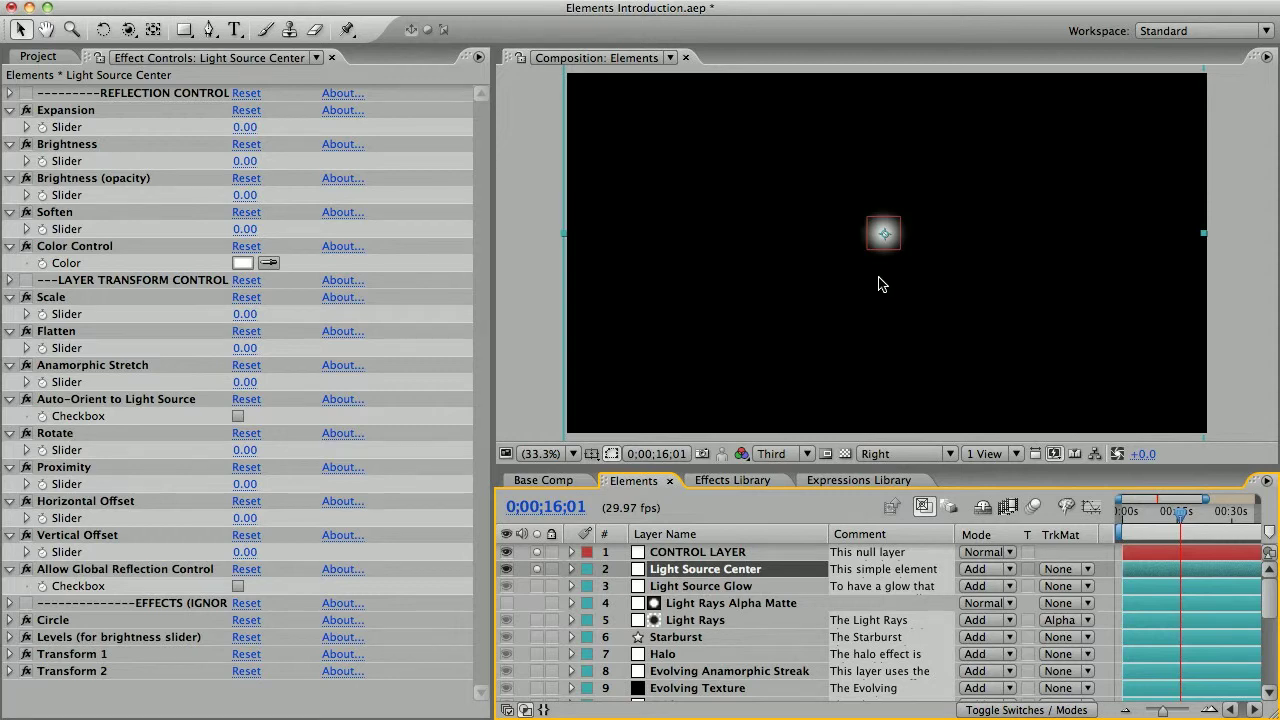
# - Select the Light Source Glow layer, solo it to view it on its own, and take it out of solo
pyautogui.click(705, 586)
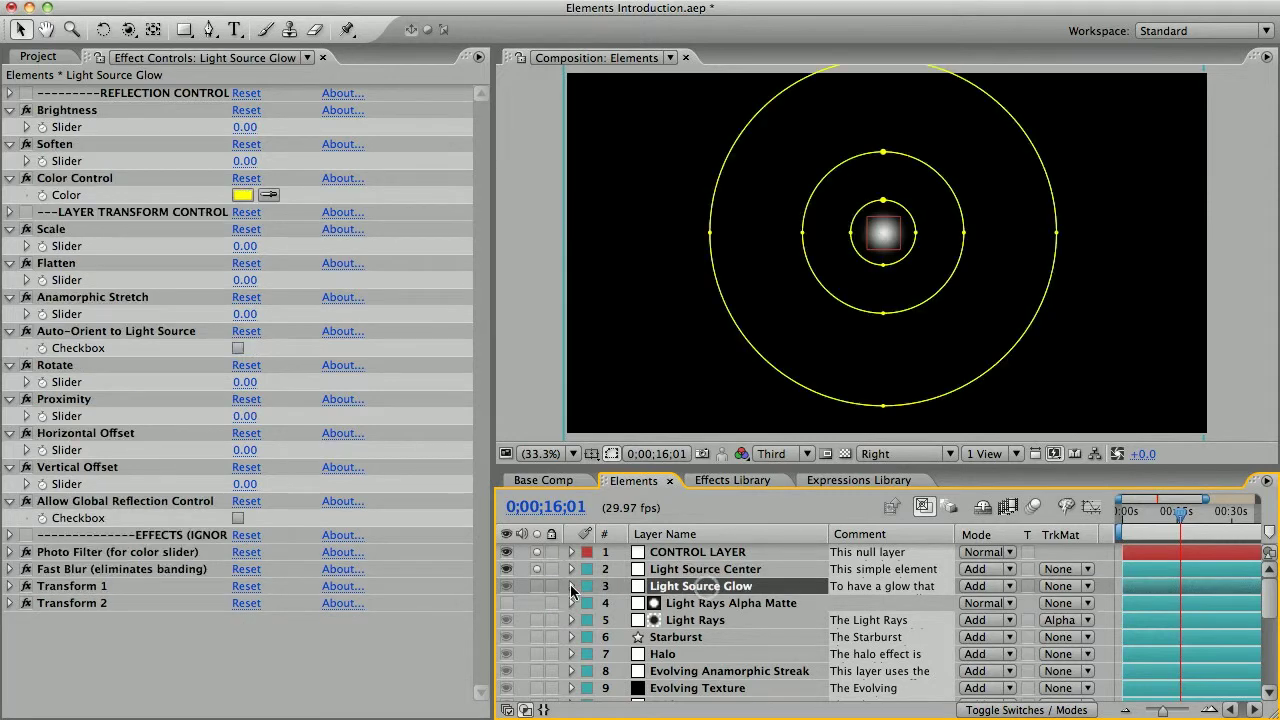
pyautogui.click(537, 586)
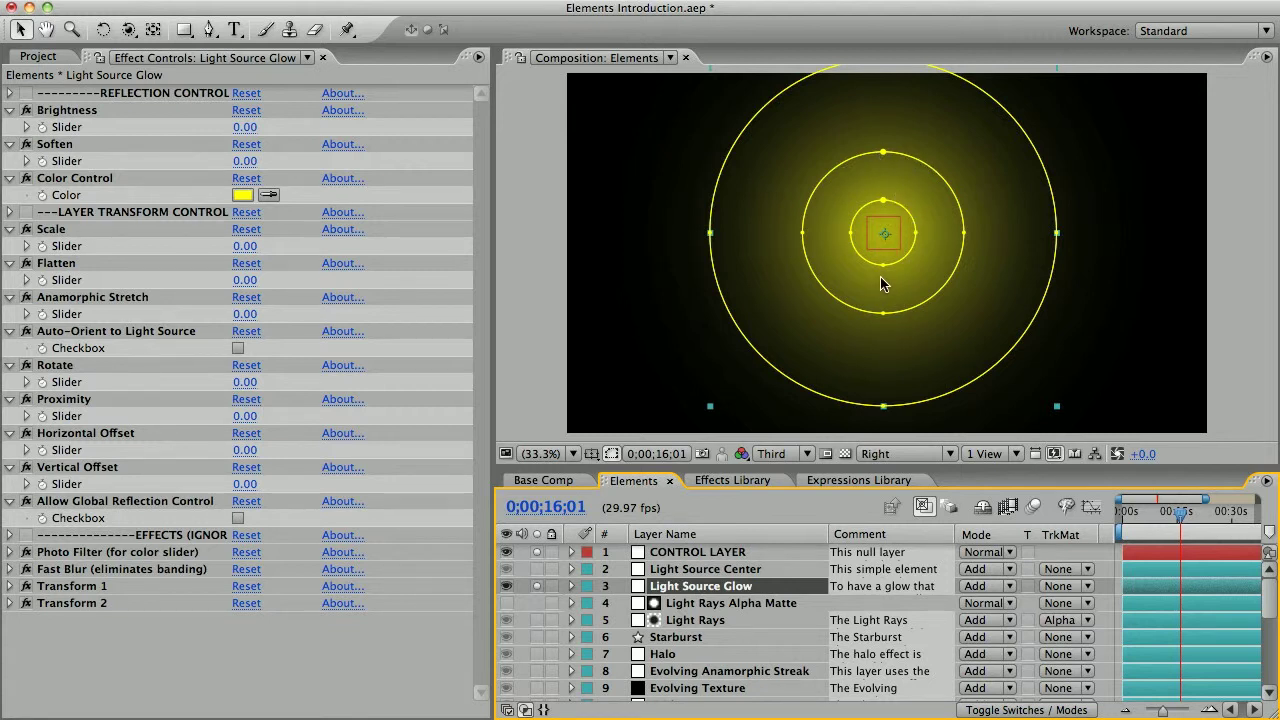
pyautogui.click(537, 587)
# - Solo the Light Source Center layer and set its Scale slider to 558
pyautogui.click(537, 570)
pyautogui.click(684, 569)
pyautogui.moveTo(245, 313); pyautogui.dragTo(844, 287)
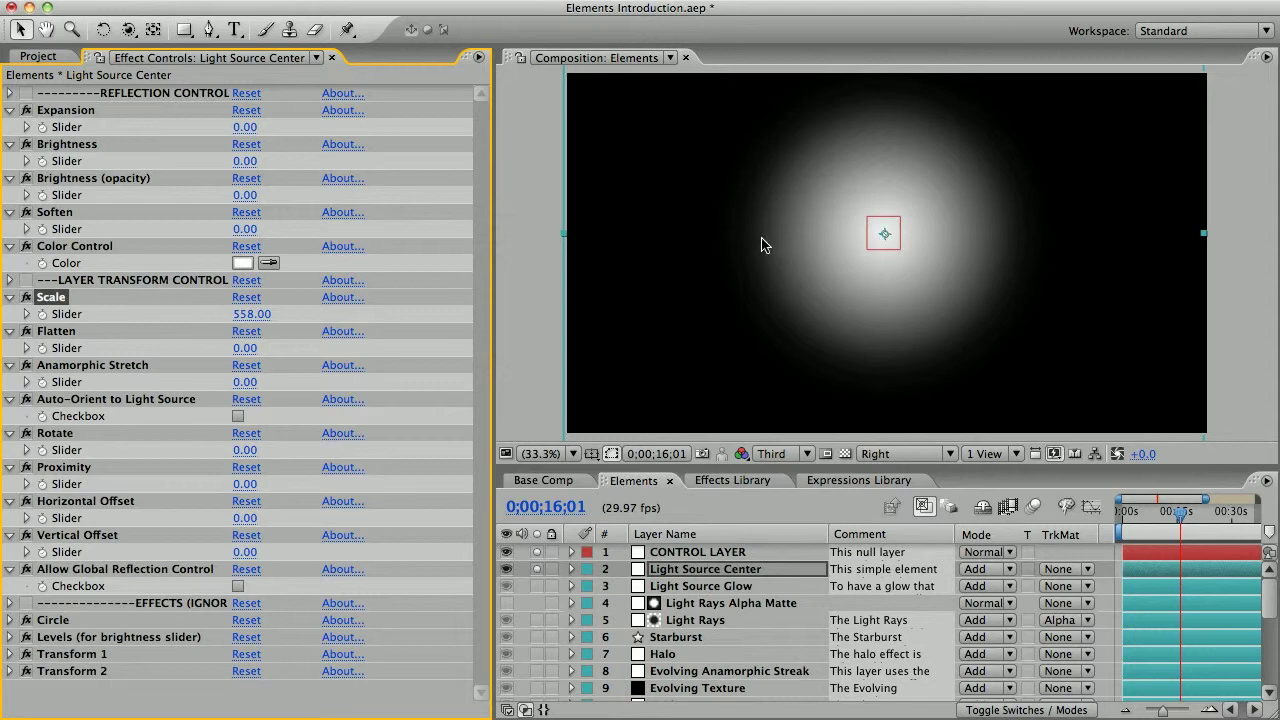
# - Switch the solo from Light Source Center to Light Source Glow and reveal the glow layer's masks
pyautogui.click(537, 569)
pyautogui.click(537, 586)
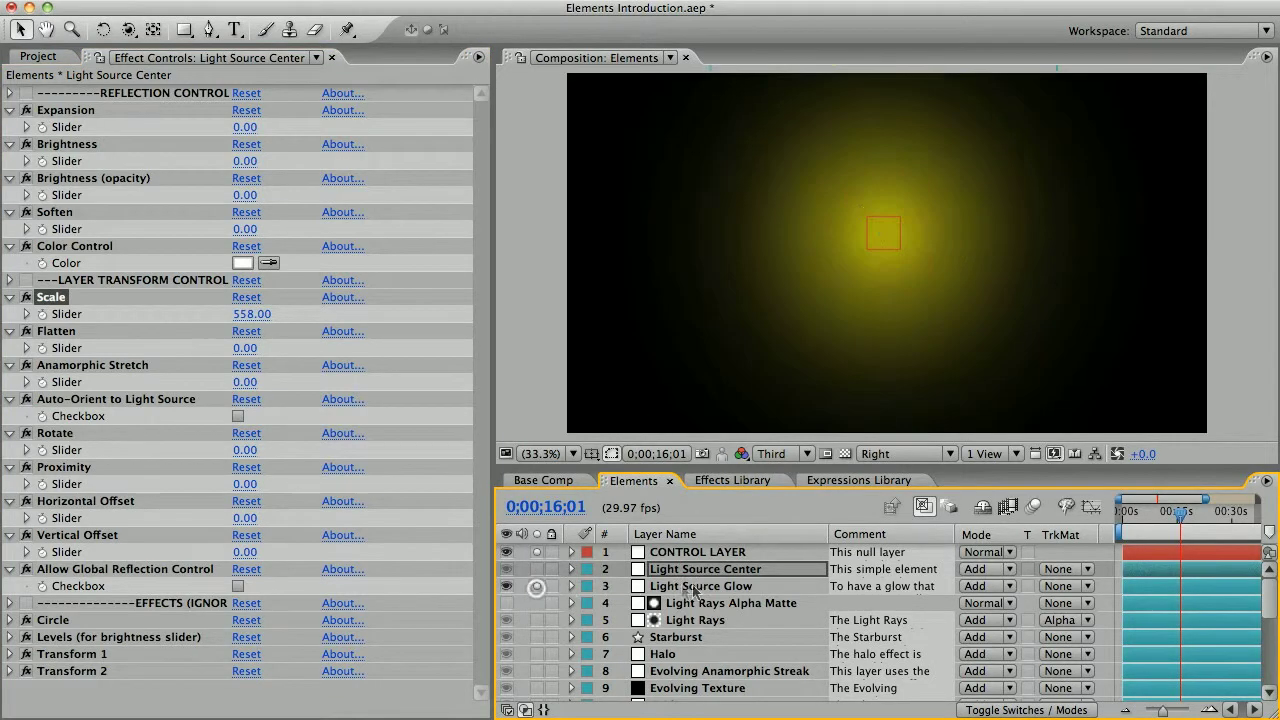
pyautogui.click(700, 586)
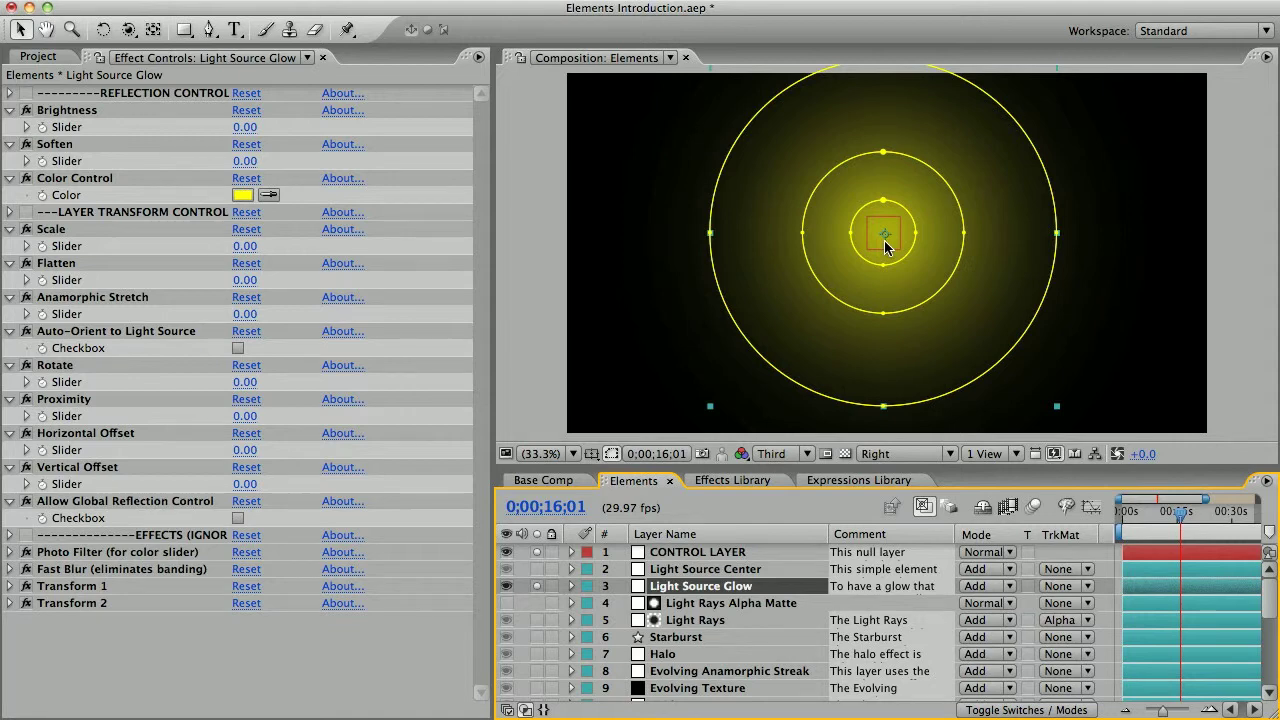
pyautogui.press('m')
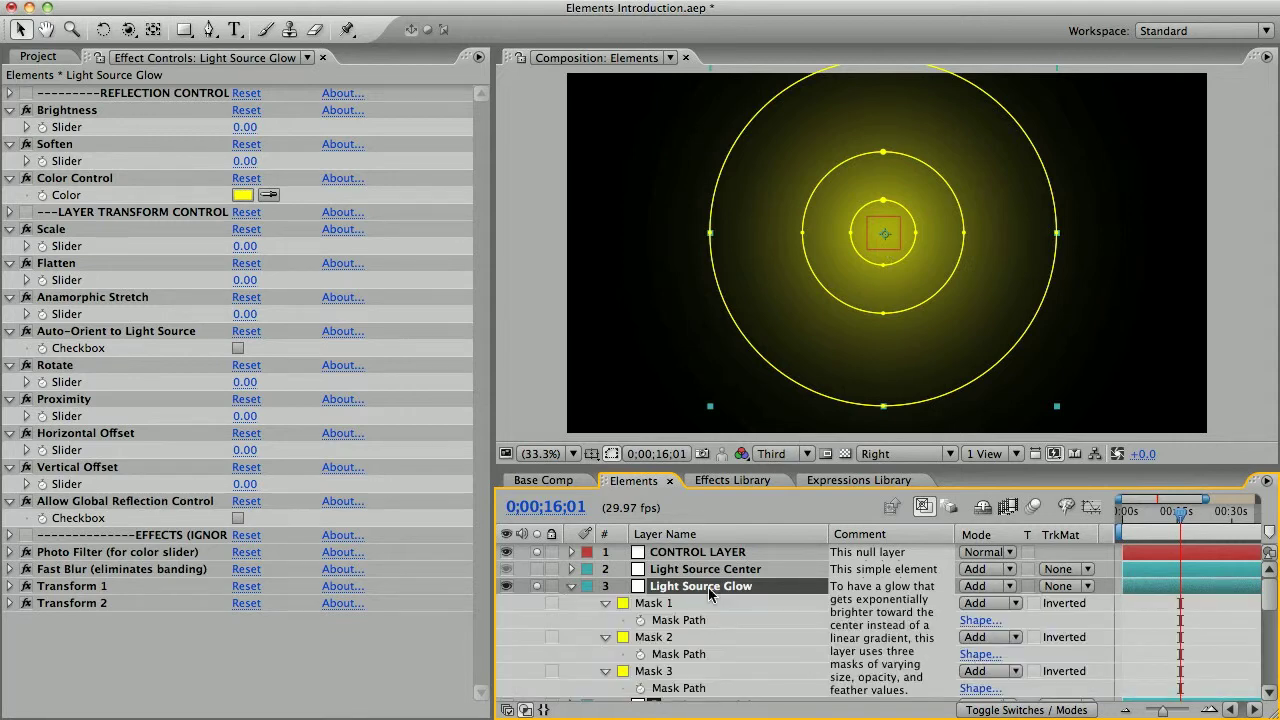
# - Set Mask 1's opacity to 100% on the Light Source Glow layer and collapse the layer's properties
pyautogui.click(653, 603)
pyautogui.click(604, 604)
pyautogui.click(604, 604)
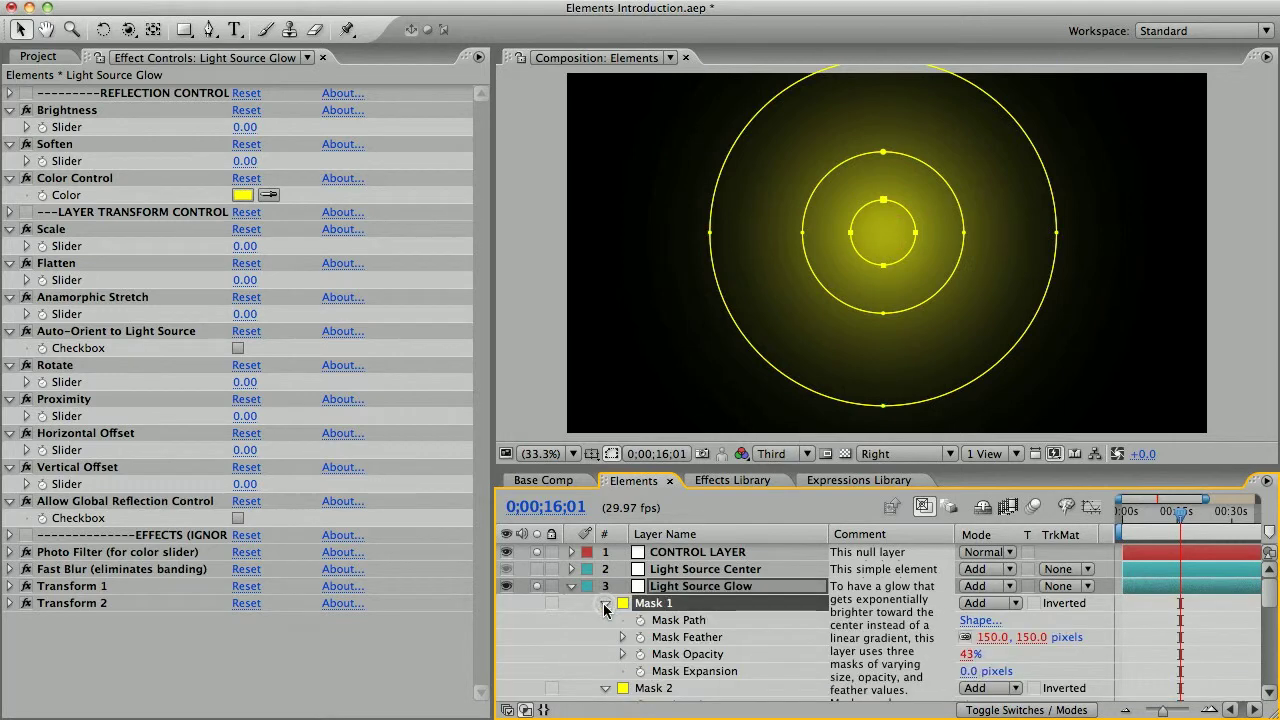
pyautogui.moveTo(966, 654); pyautogui.dragTo(1072, 657)
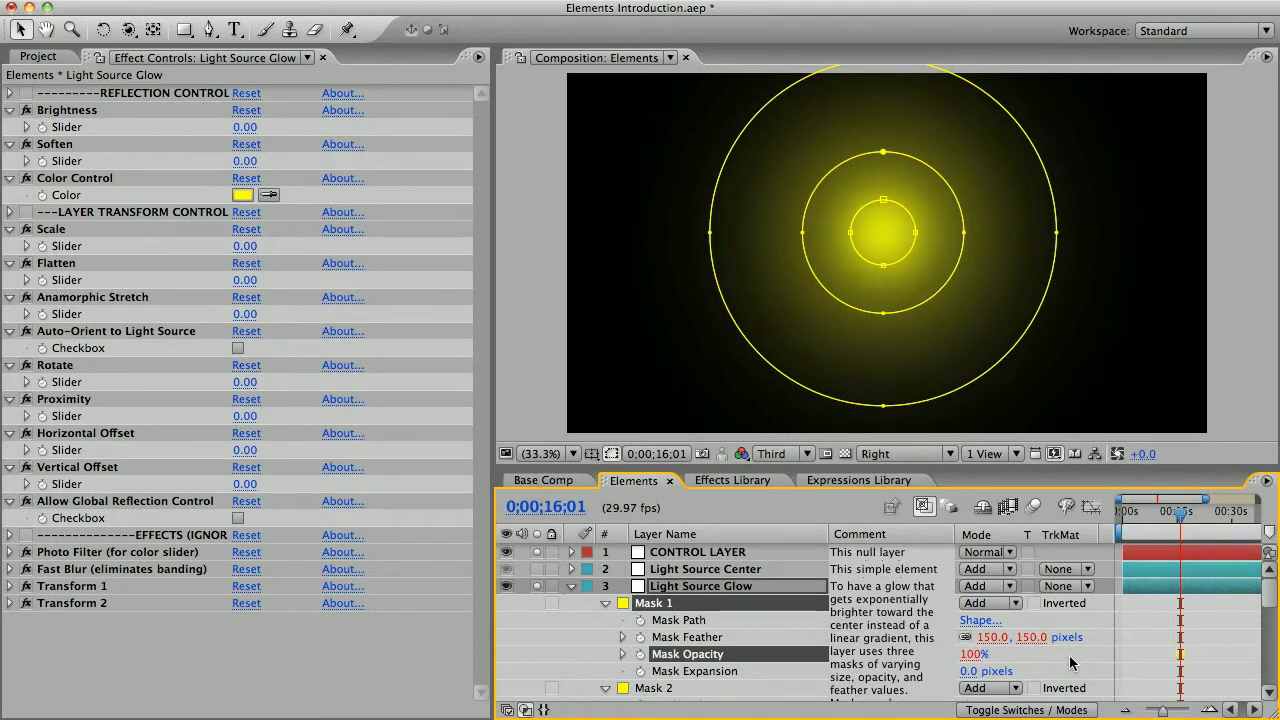
pyautogui.click(571, 586)
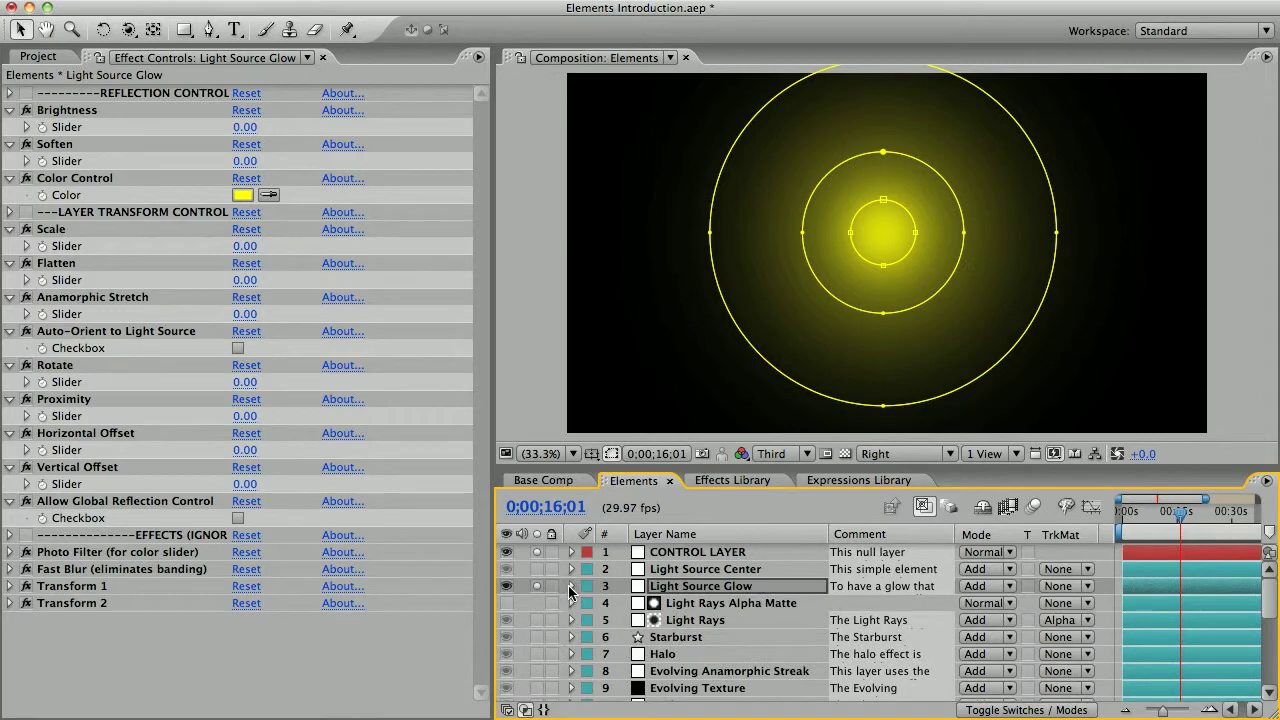
# - Switch the solo from Light Source Glow to the Light Rays layer and select it
pyautogui.click(537, 586)
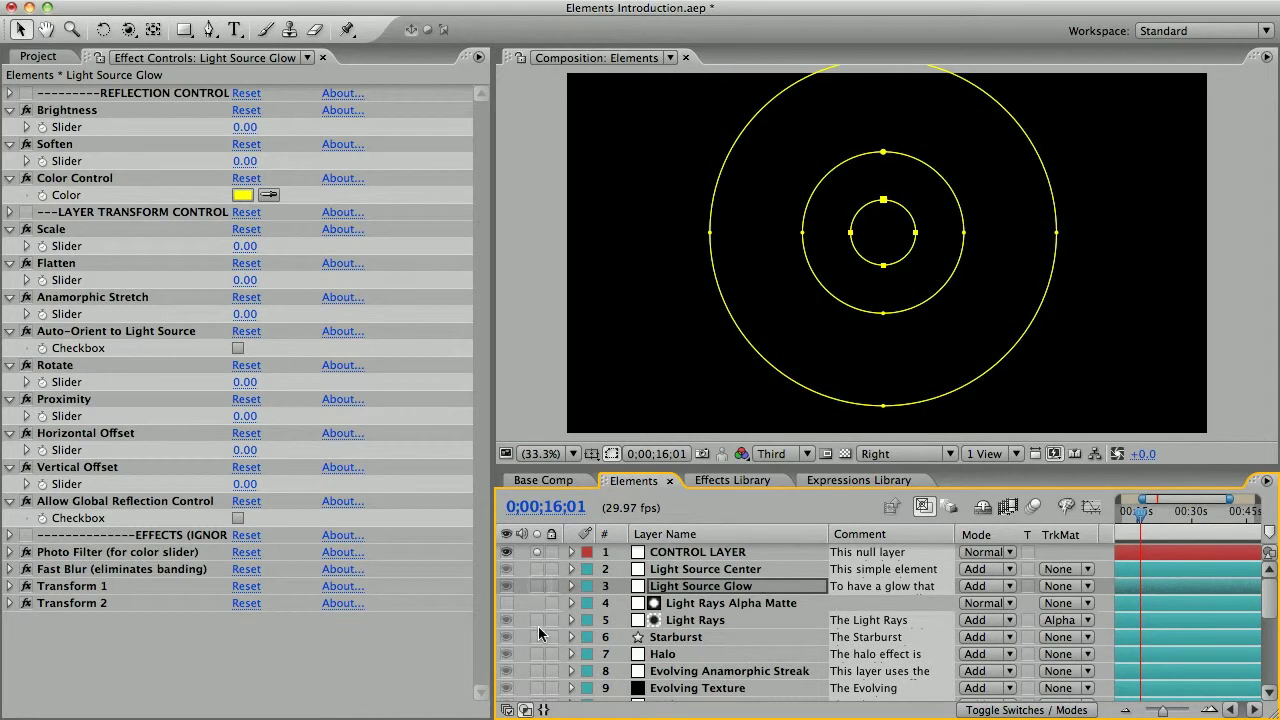
pyautogui.click(537, 620)
pyautogui.click(692, 620)
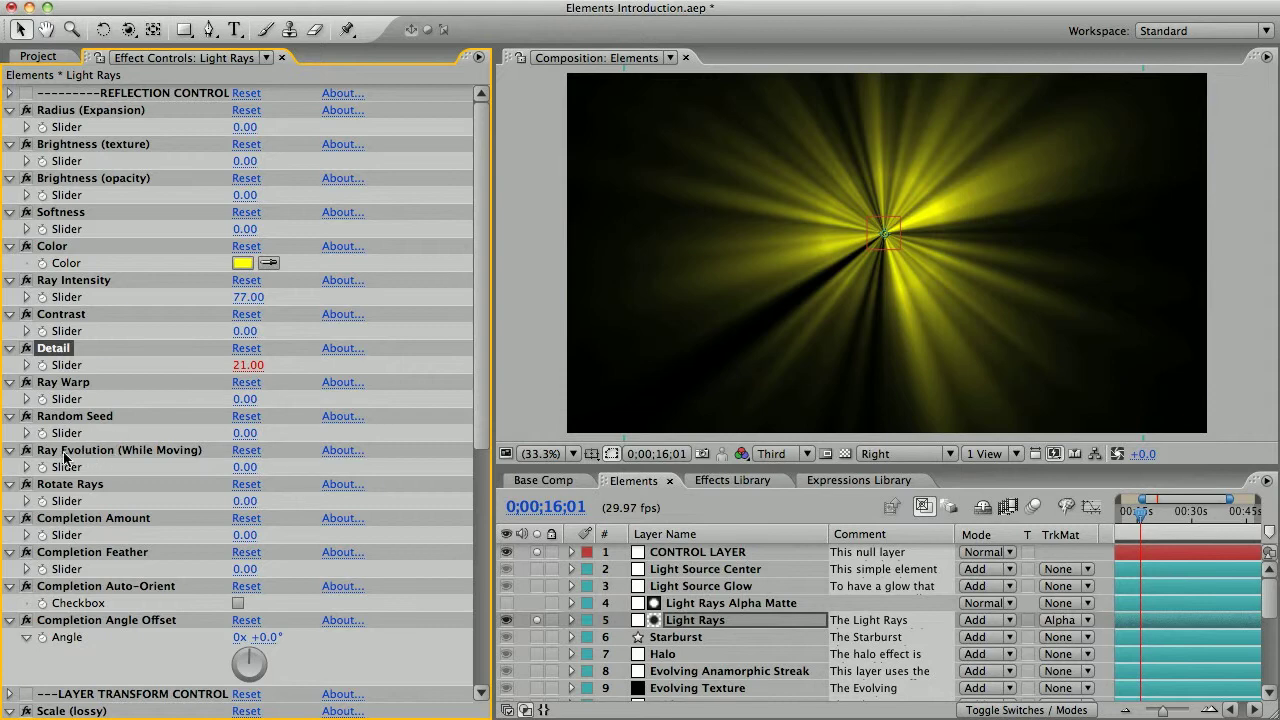
# - Set the Light Rays' Ray Evolution (While Moving) to 115 and move the CONTROL LAYER null up and left in the frame
pyautogui.moveTo(245, 467); pyautogui.dragTo(290, 468)
pyautogui.click(700, 552)
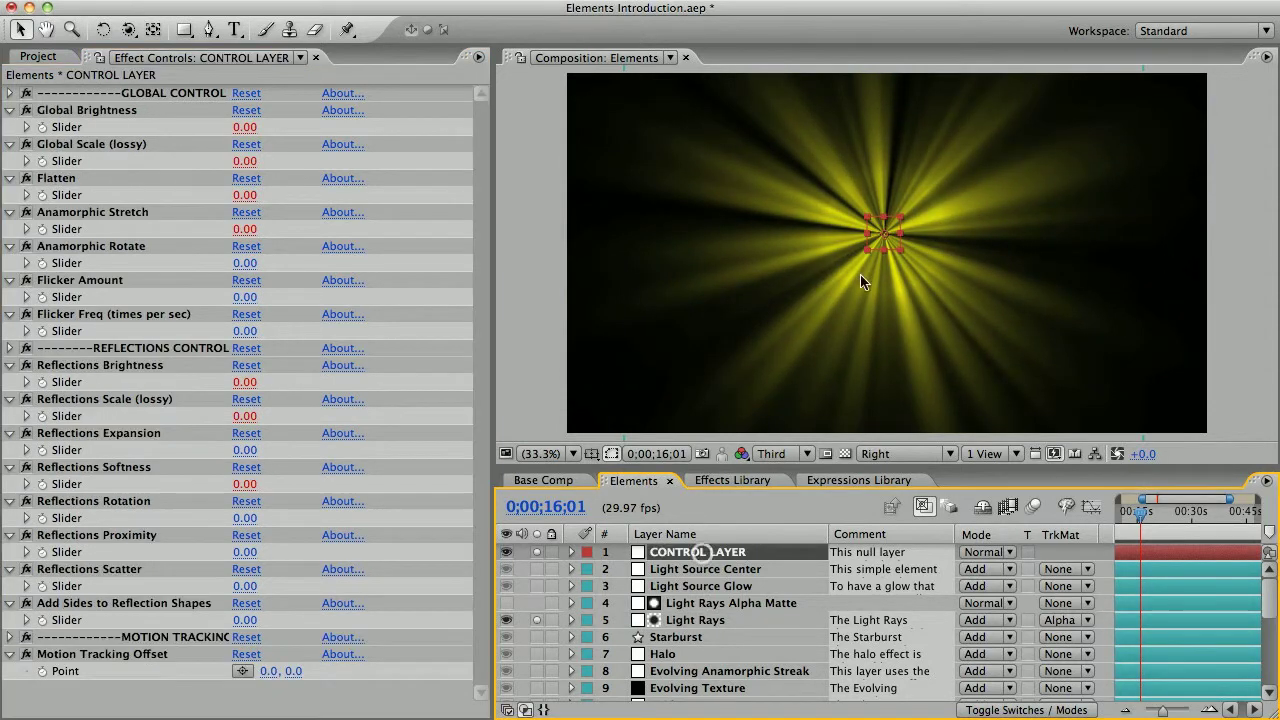
pyautogui.moveTo(888, 232); pyautogui.dragTo(741, 185)
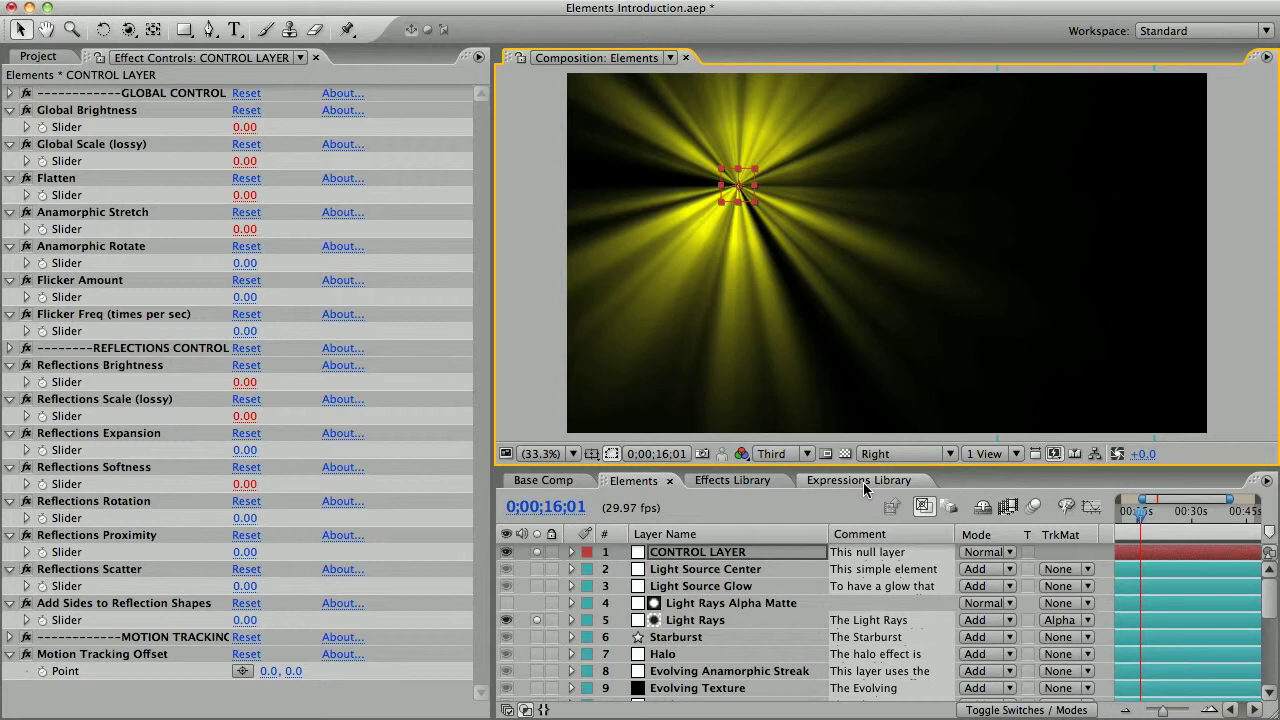
# - Set the Light Rays layer's Completion Amount to 89 and Completion Feather to 47
pyautogui.click(700, 620)
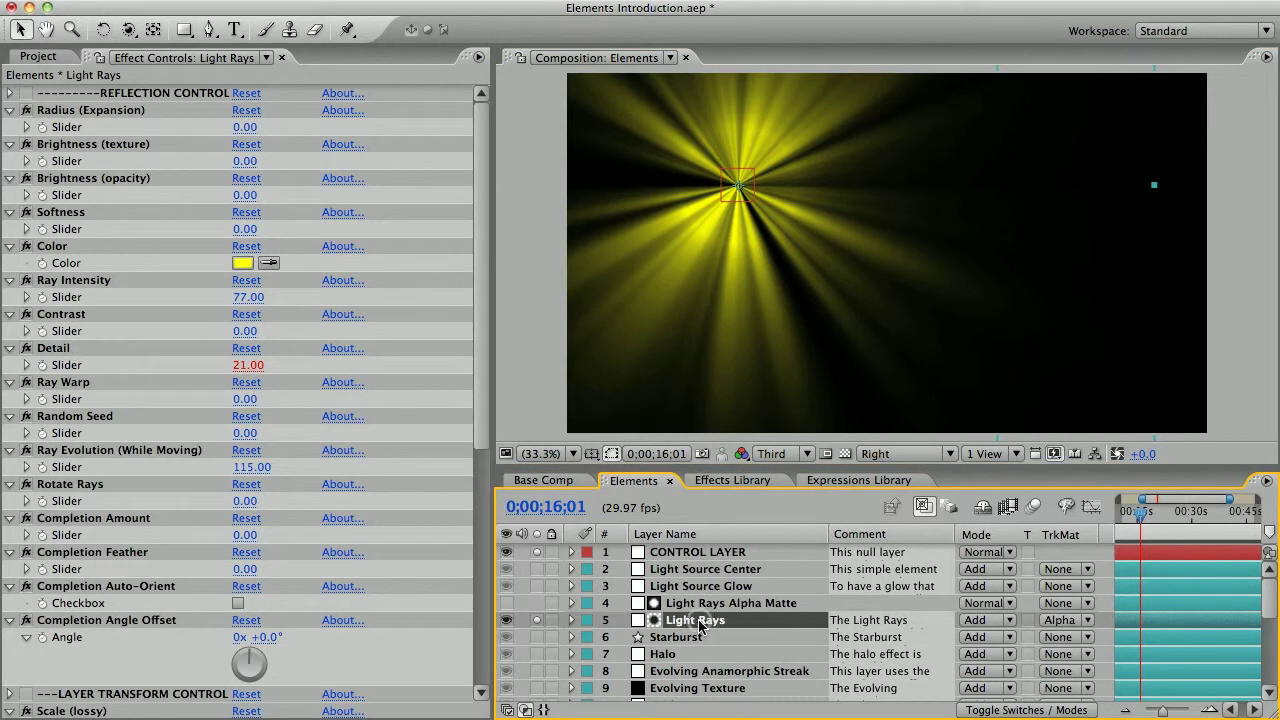
pyautogui.moveTo(258, 536); pyautogui.dragTo(333, 540)
pyautogui.moveTo(250, 569); pyautogui.dragTo(298, 567)
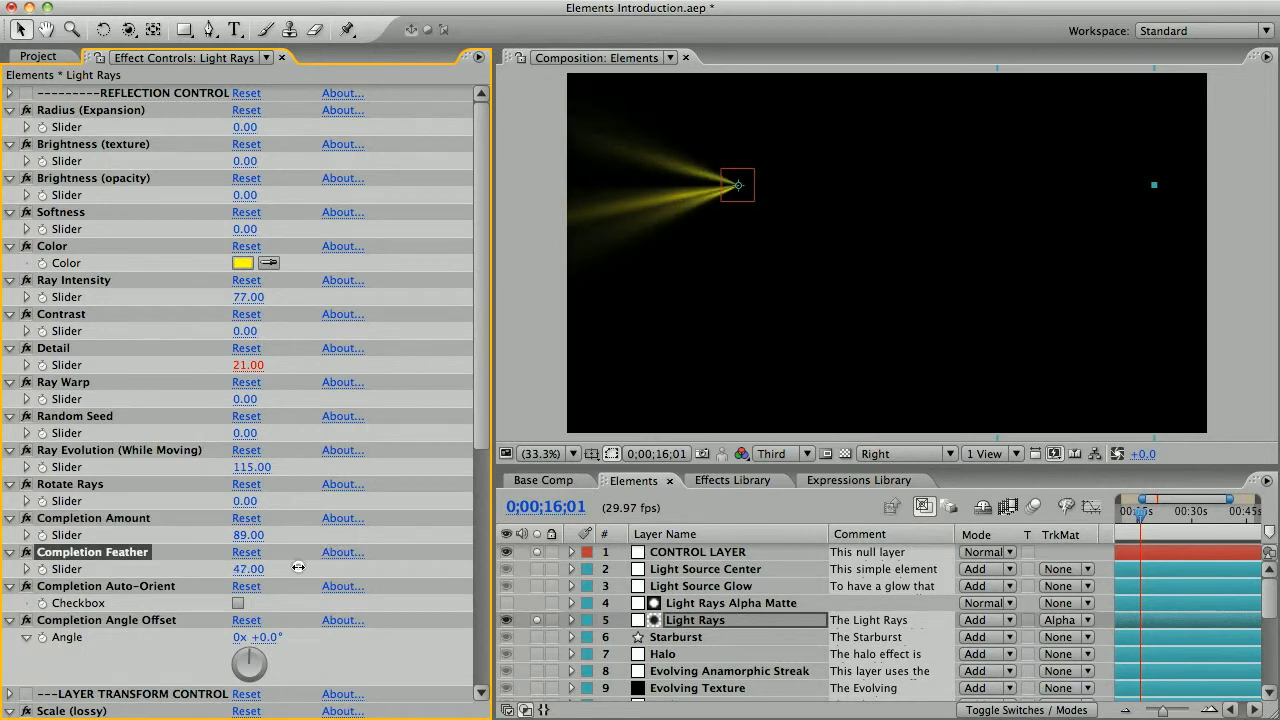
# - Enable Completion Auto-Orient on the Light Rays layer and move the CONTROL LAYER null slightly left
pyautogui.click(707, 555)
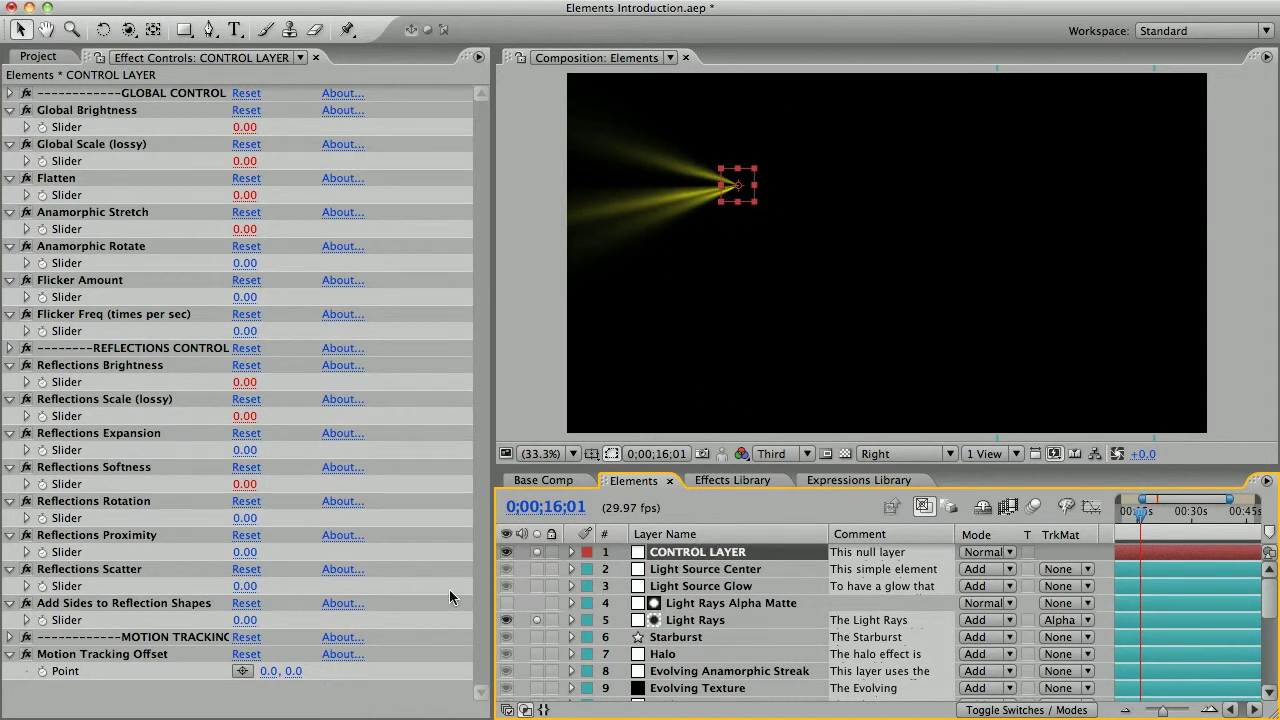
pyautogui.click(746, 624)
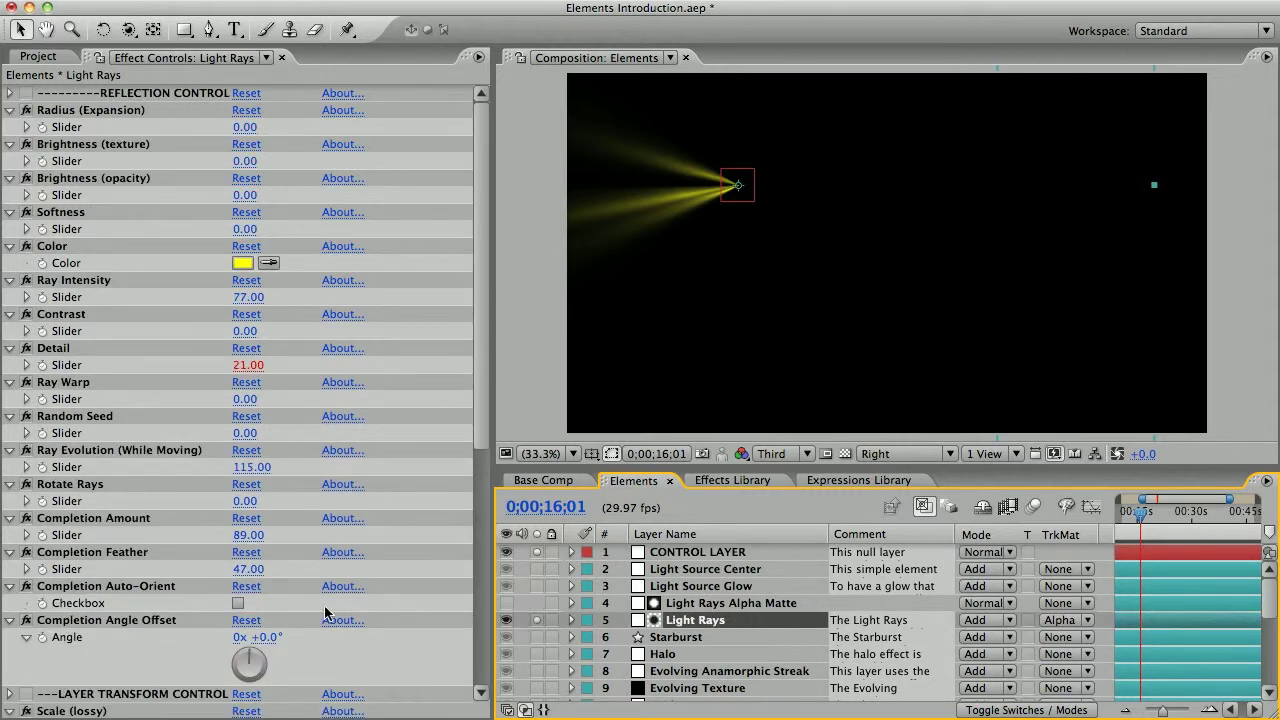
pyautogui.click(237, 606)
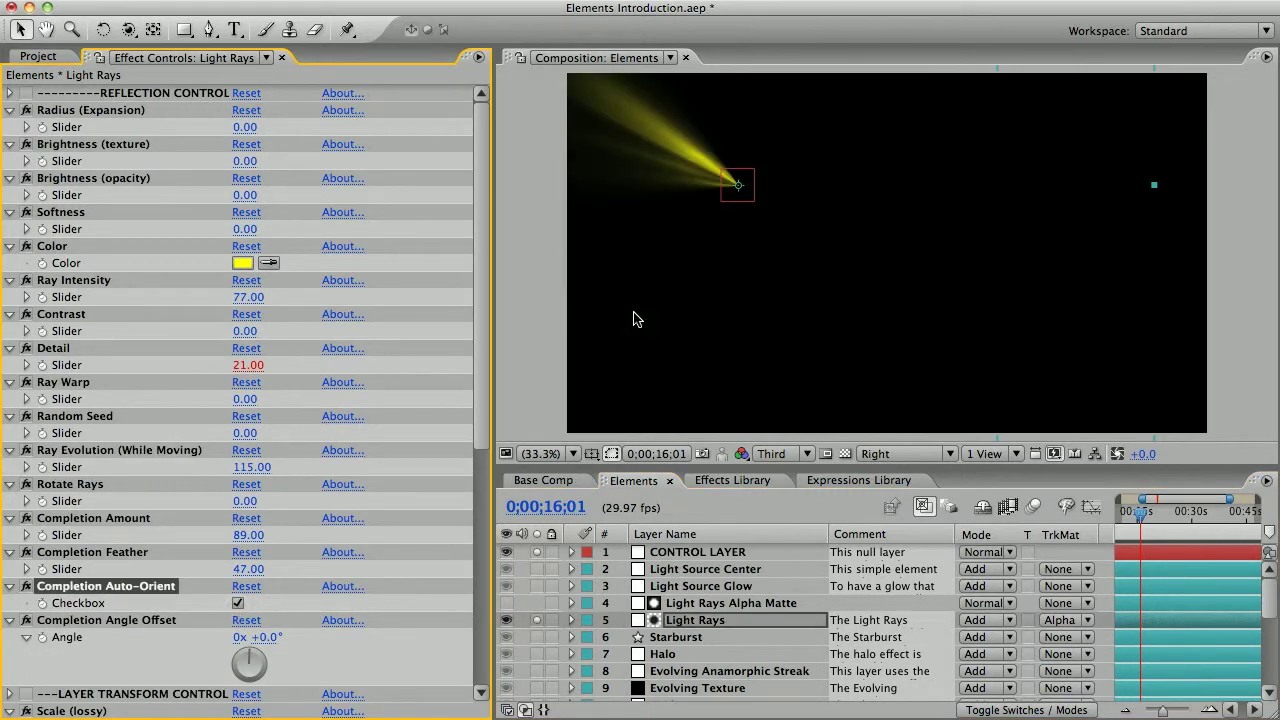
pyautogui.click(698, 552)
pyautogui.moveTo(738, 184); pyautogui.dragTo(709, 182)
# - Set the Light Rays' Completion Angle Offset to 179° and move the CONTROL LAYER null to the upper-right part of the frame
pyautogui.click(693, 621)
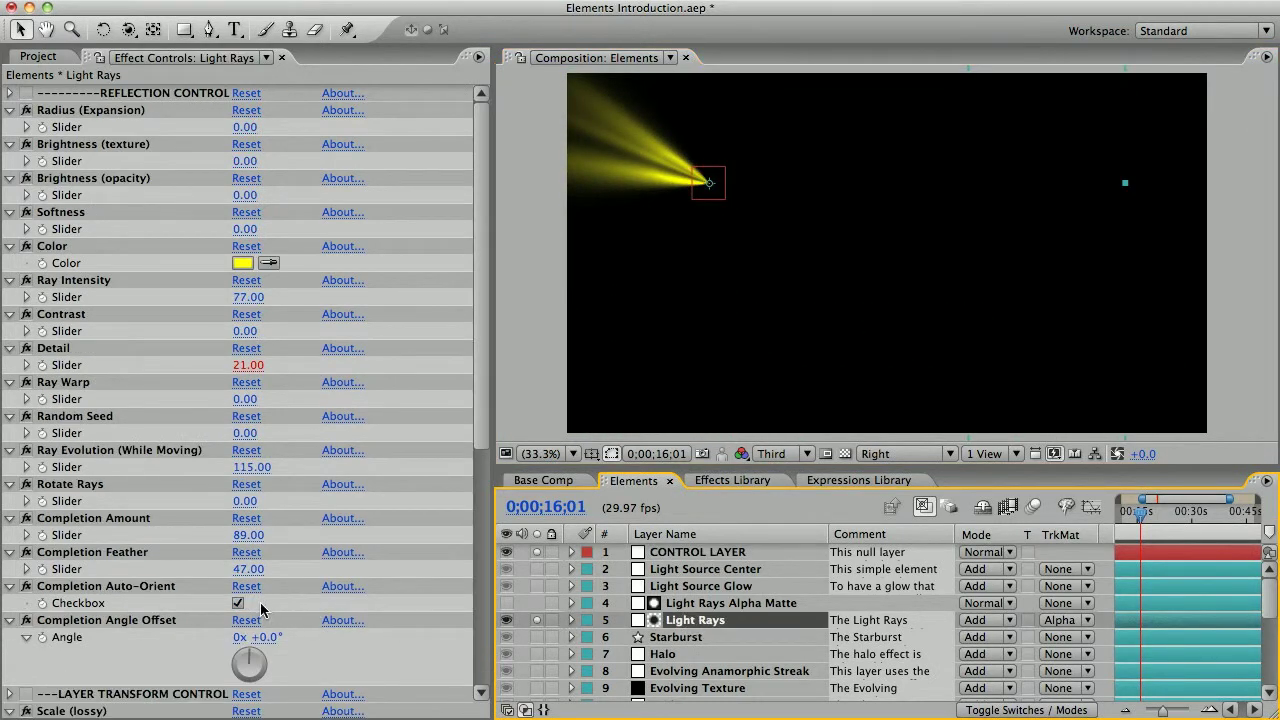
pyautogui.moveTo(266, 637); pyautogui.dragTo(460, 653)
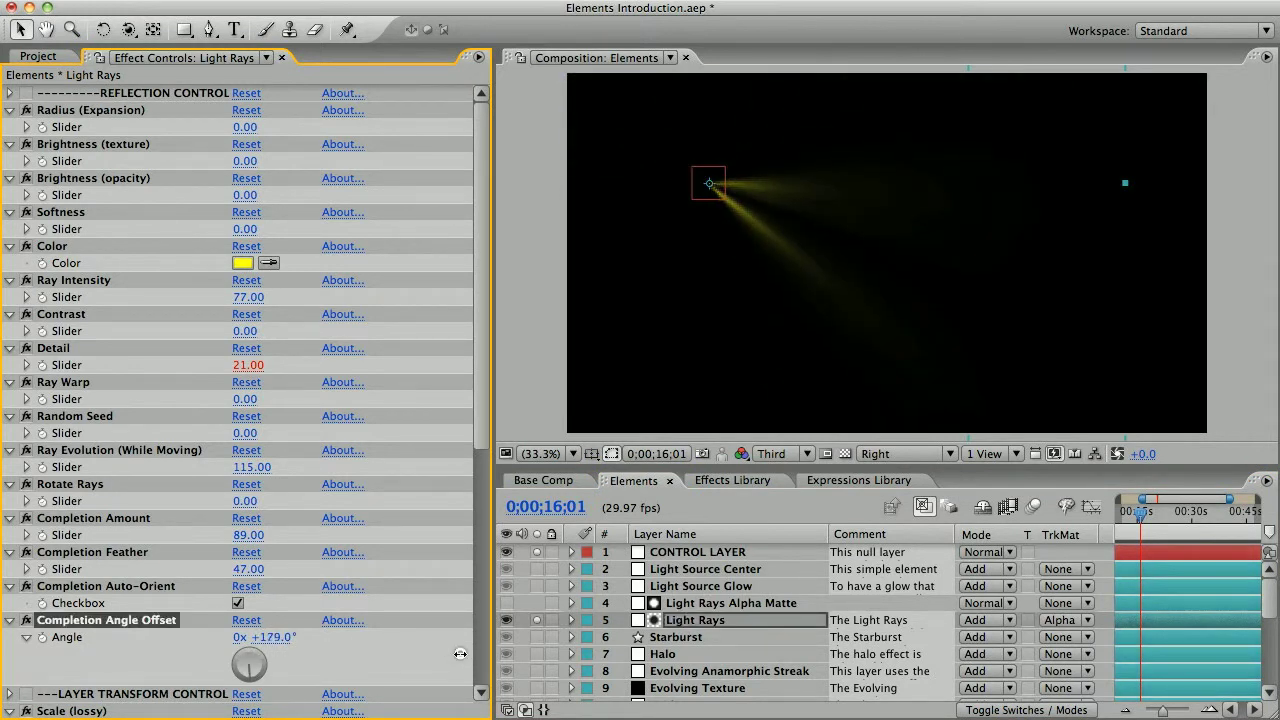
pyautogui.click(693, 552)
pyautogui.moveTo(720, 177); pyautogui.dragTo(1095, 155)
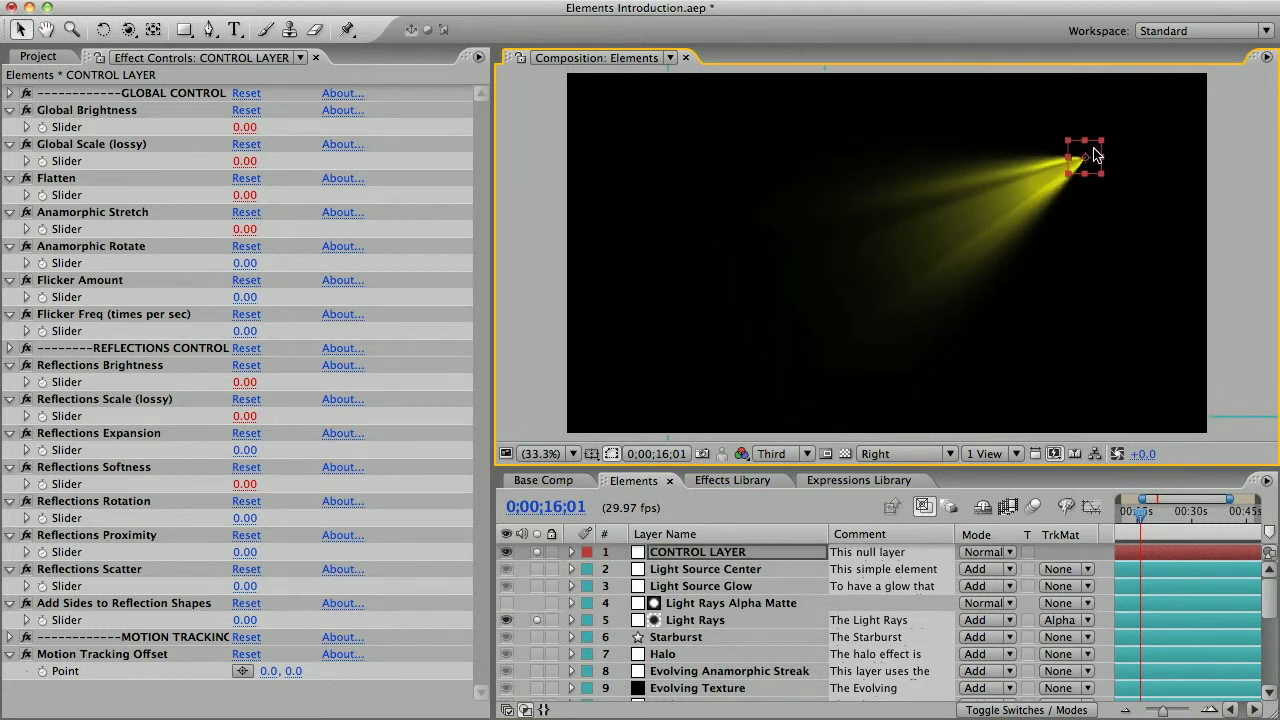
# - Select the Light Rays Alpha Matte and Light Rays layers together and switch the solo from Light Rays to Starburst
pyautogui.click(726, 606)
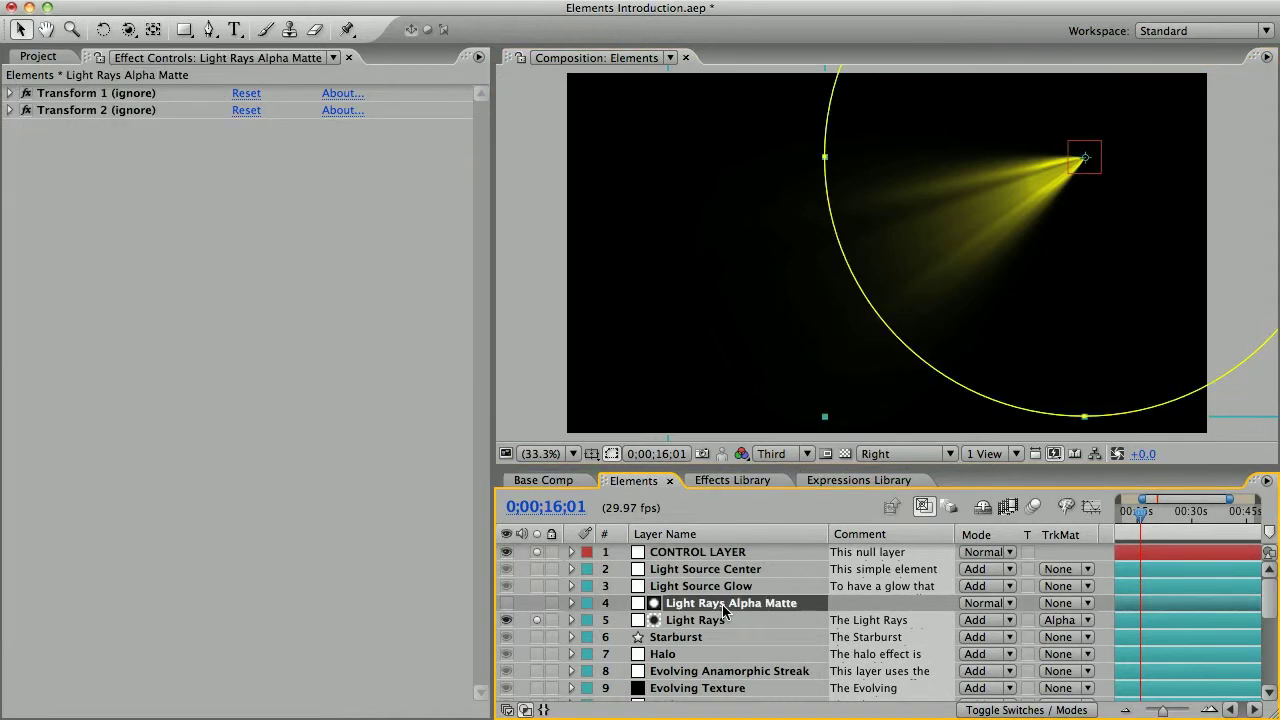
pyautogui.keyDown('shift'); pyautogui.click(694, 622); pyautogui.keyUp('shift')
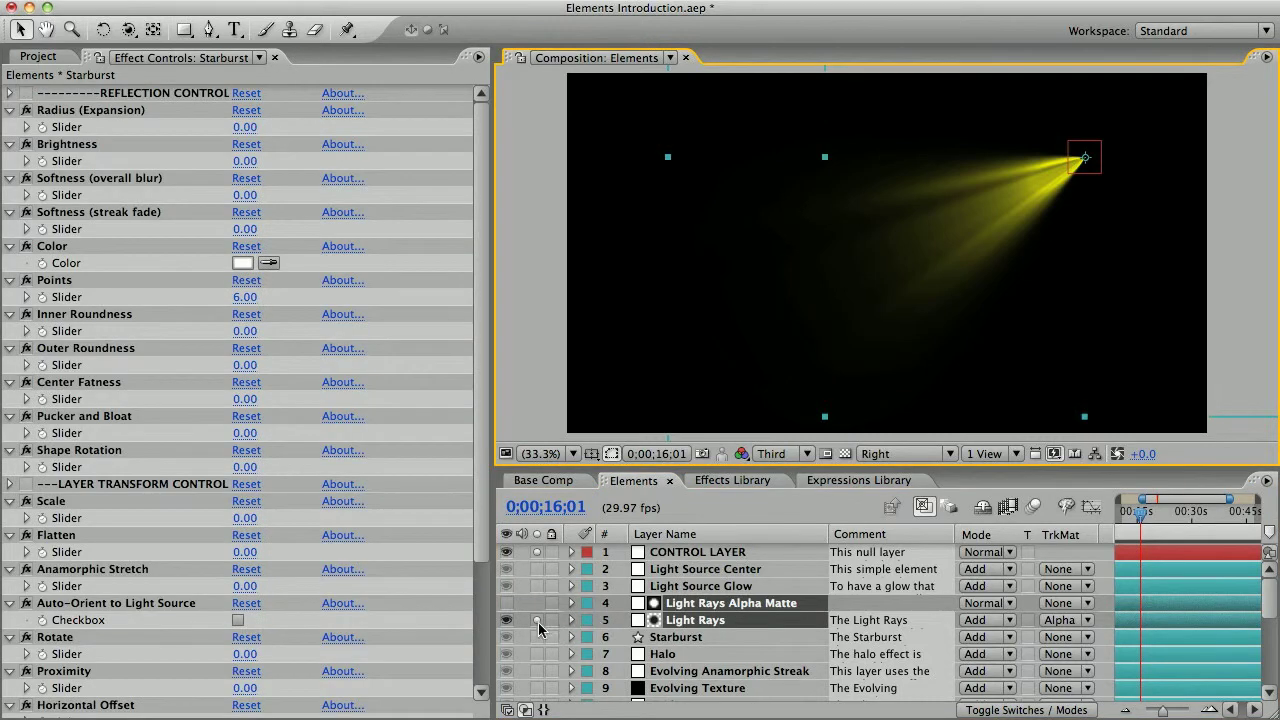
pyautogui.click(537, 621)
pyautogui.click(537, 637)
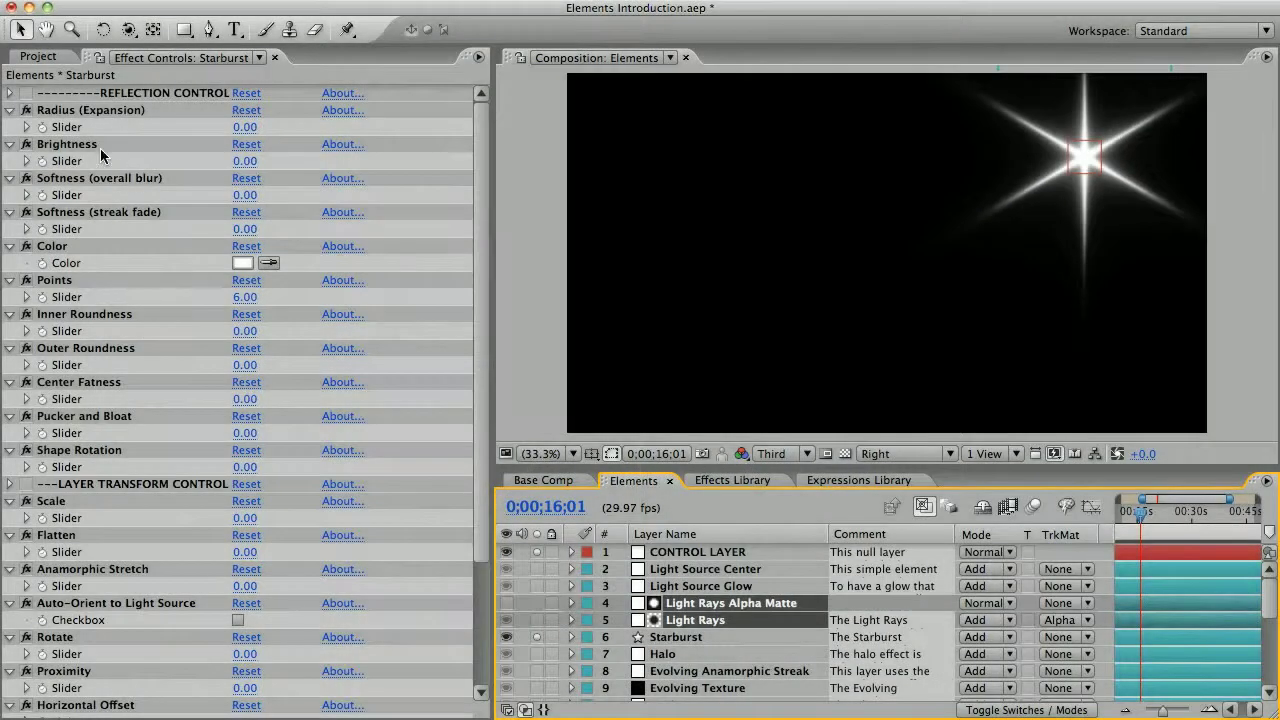
# - Set the Starburst's Radius (Expansion) to 7, and try a different Points value and undo it
pyautogui.moveTo(250, 128)
pyautogui.mouseDown()
pyautogui.moveTo(275, 128)
pyautogui.moveTo(250, 128)
pyautogui.mouseUp()
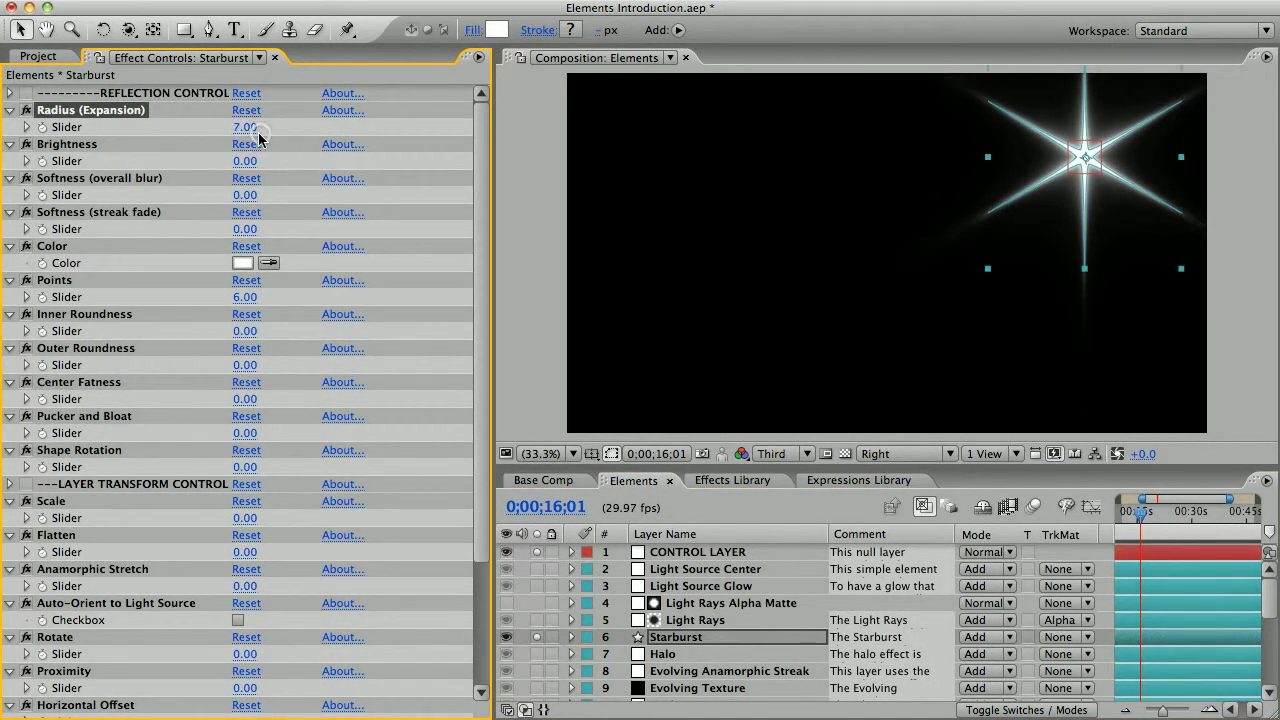
pyautogui.moveTo(244, 303)
pyautogui.mouseDown()
pyautogui.moveTo(275, 300)
pyautogui.moveTo(250, 303)
pyautogui.mouseUp()
pyautogui.press('super+z')
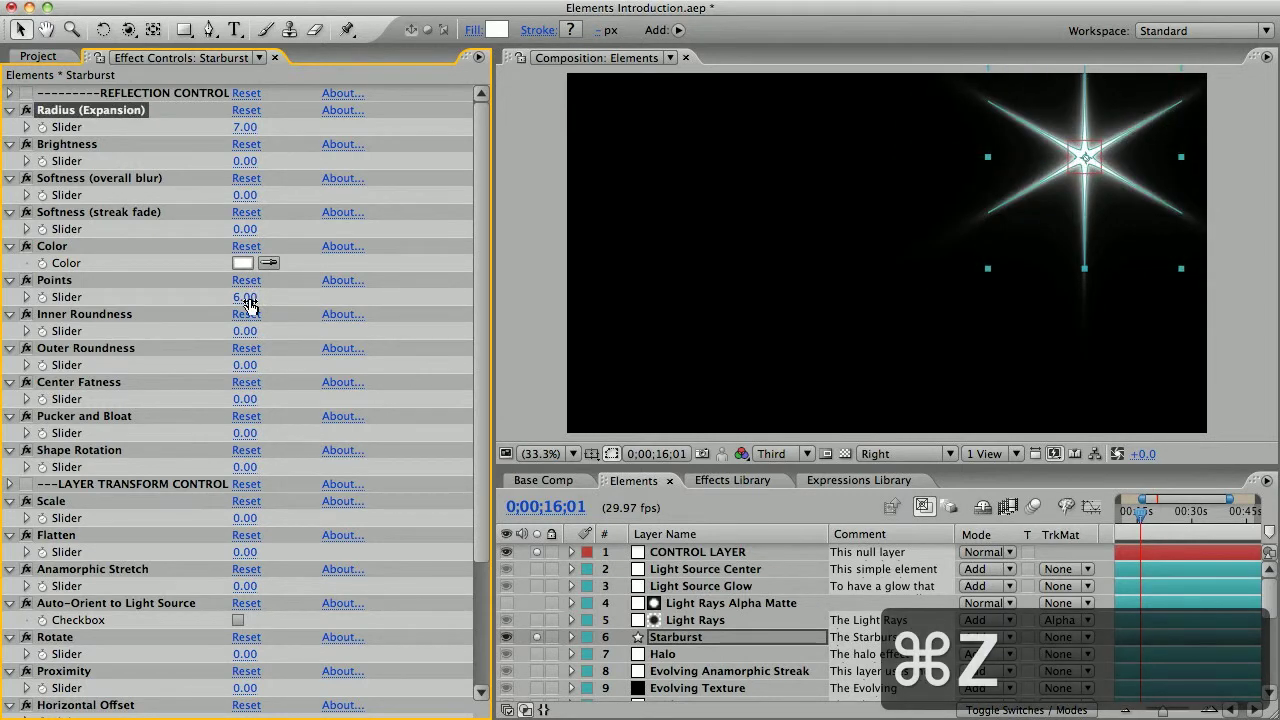
# - Set the Starburst's Center Fatness to 14 and Pucker and Bloat to 82, undoing a trial change of Outer Roundness in between
pyautogui.moveTo(242, 406)
pyautogui.mouseDown()
pyautogui.moveTo(298, 400)
pyautogui.moveTo(256, 401)
pyautogui.mouseUp()
pyautogui.moveTo(246, 365); pyautogui.dragTo(307, 367)
pyautogui.press('super+z')
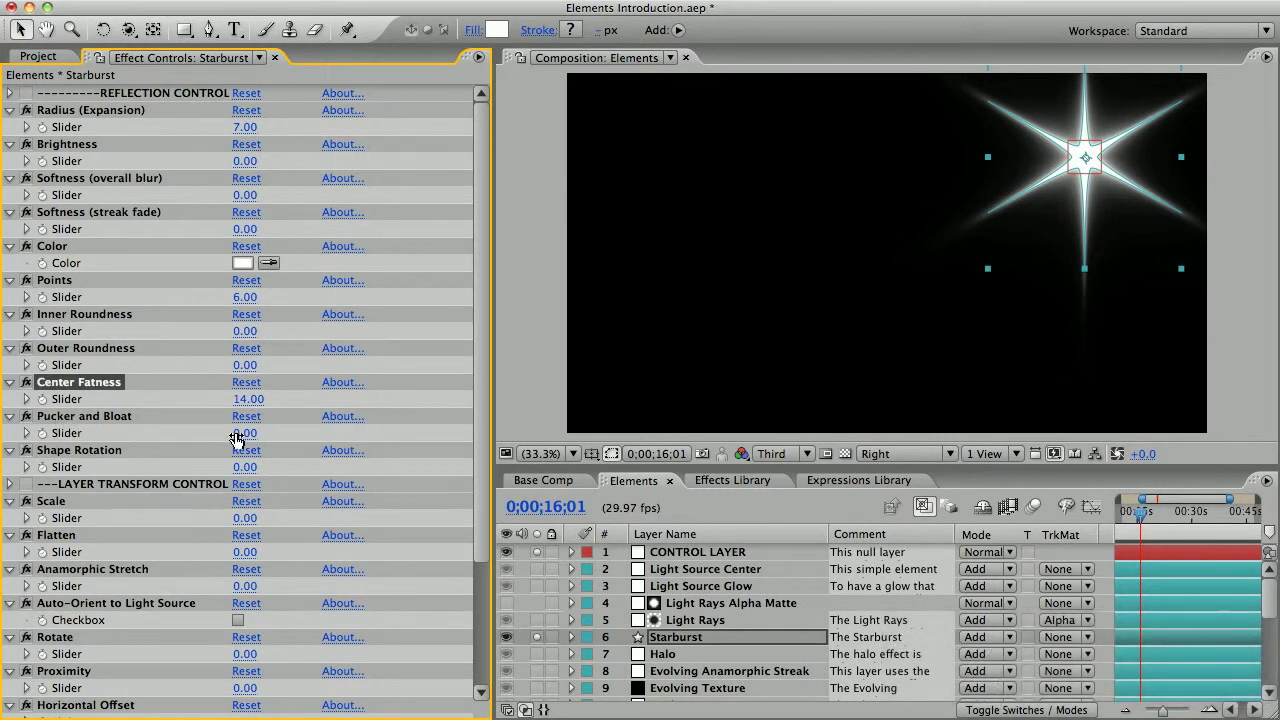
pyautogui.moveTo(238, 438); pyautogui.dragTo(320, 433)
# - Switch the solo from Starburst to Halo and move the CONTROL LAYER null near the centre of the frame
pyautogui.click(537, 637)
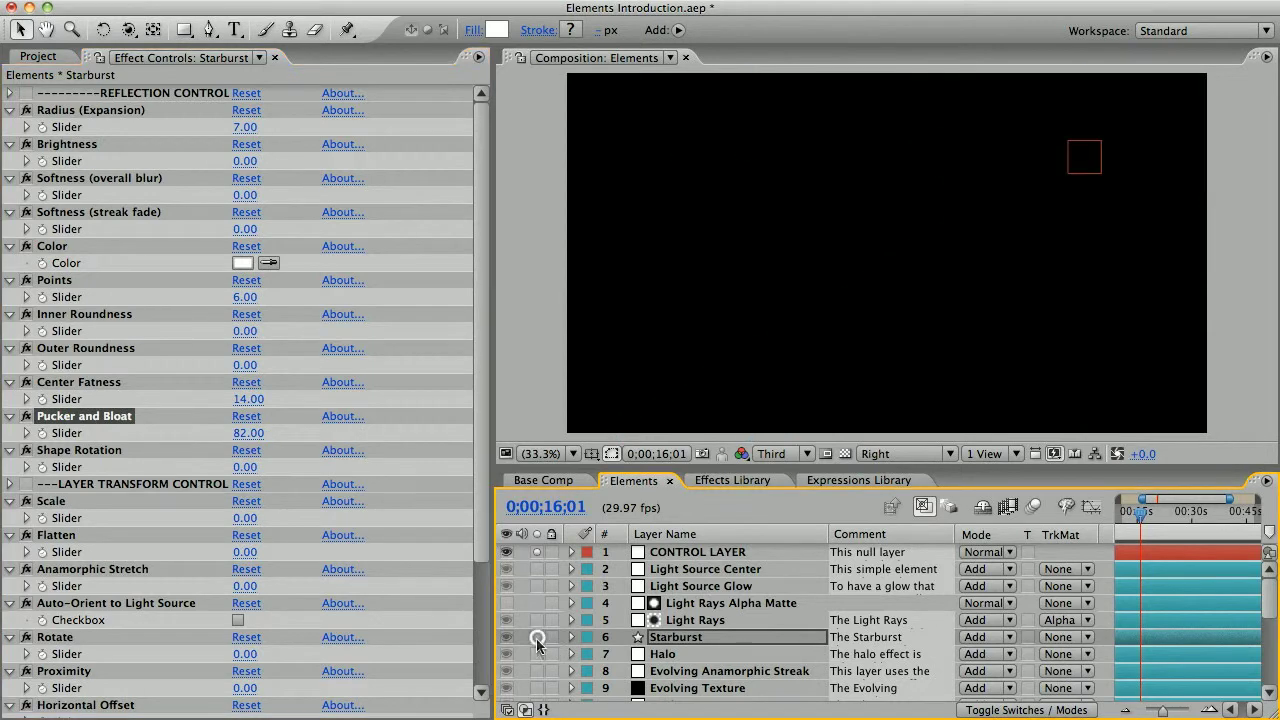
pyautogui.click(537, 654)
pyautogui.click(668, 655)
pyautogui.click(949, 374)
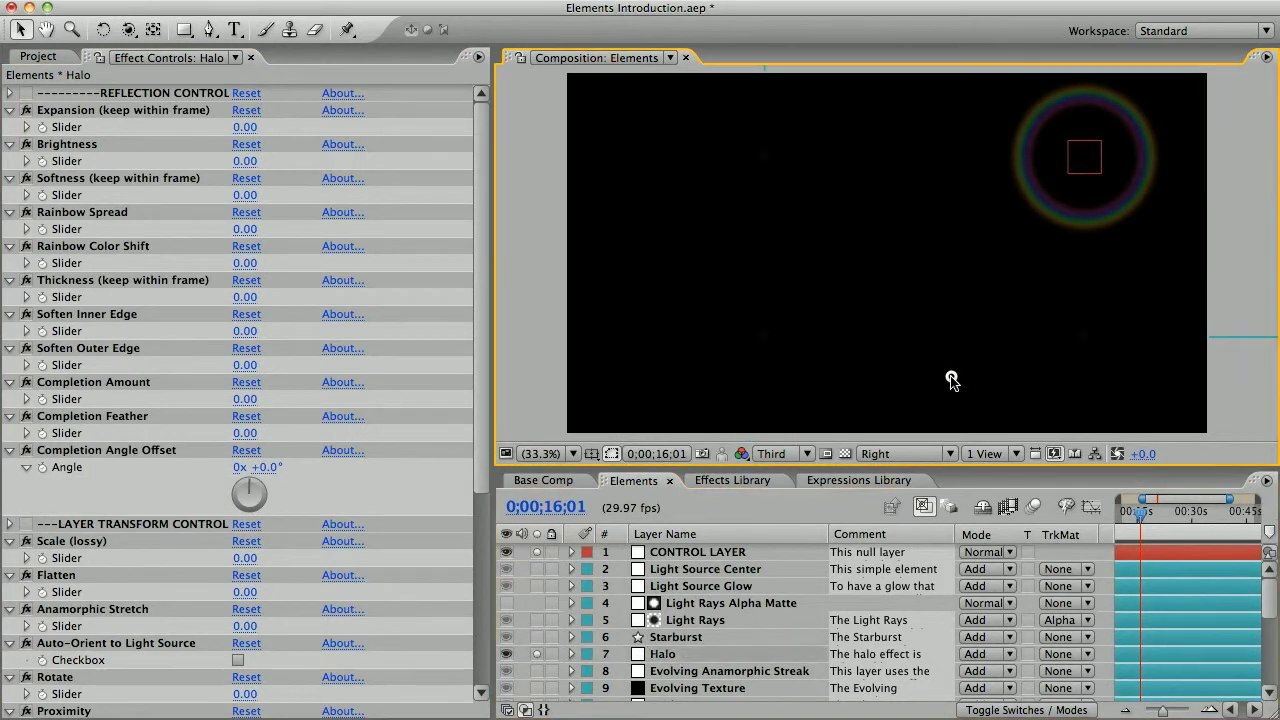
pyautogui.moveTo(1092, 157); pyautogui.dragTo(876, 245)
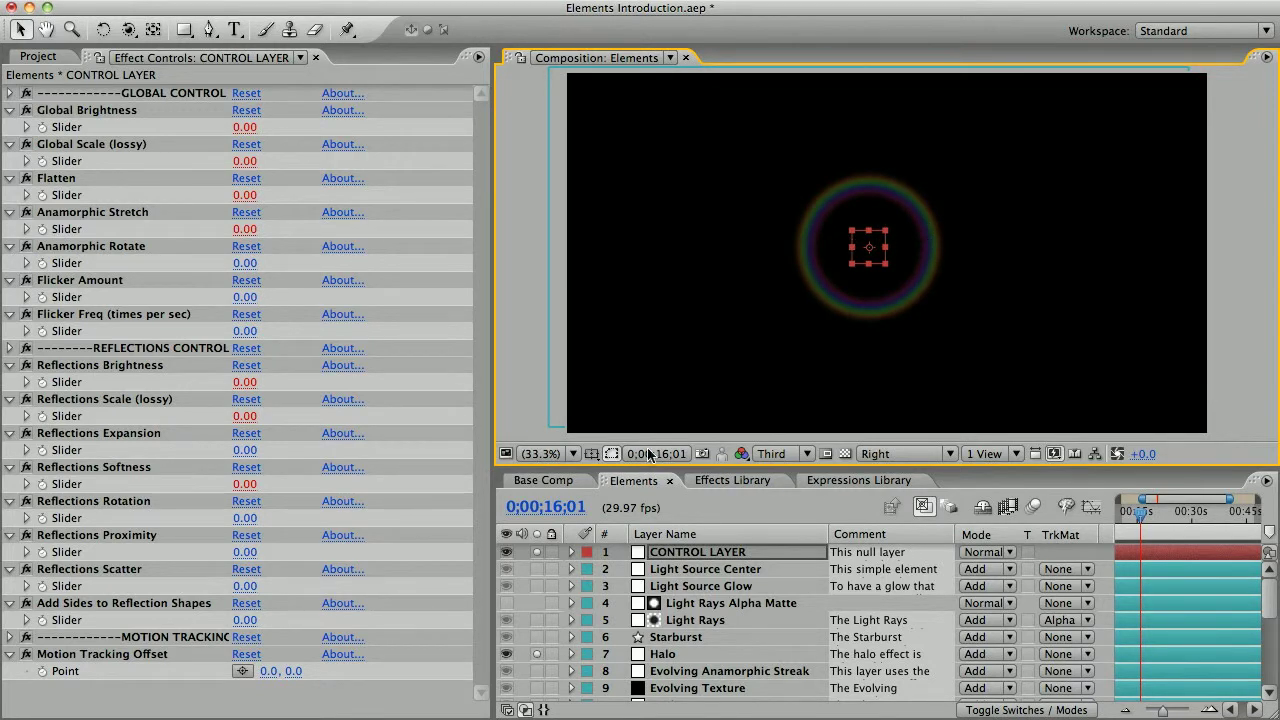
# - Turn the Halo layer's Solid Color Tint (optional) effect on to preview it and switch it back off
pyautogui.click(728, 651)
pyautogui.scroll(-5, 200, 560)
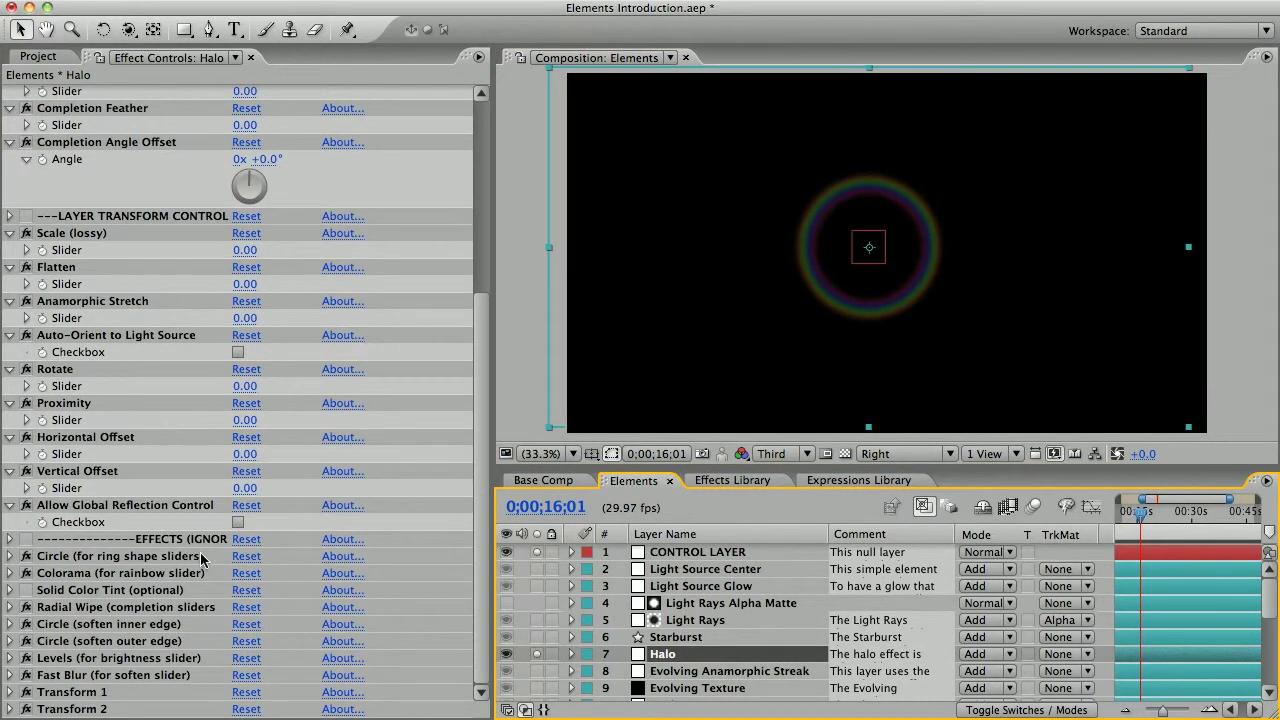
pyautogui.click(27, 591)
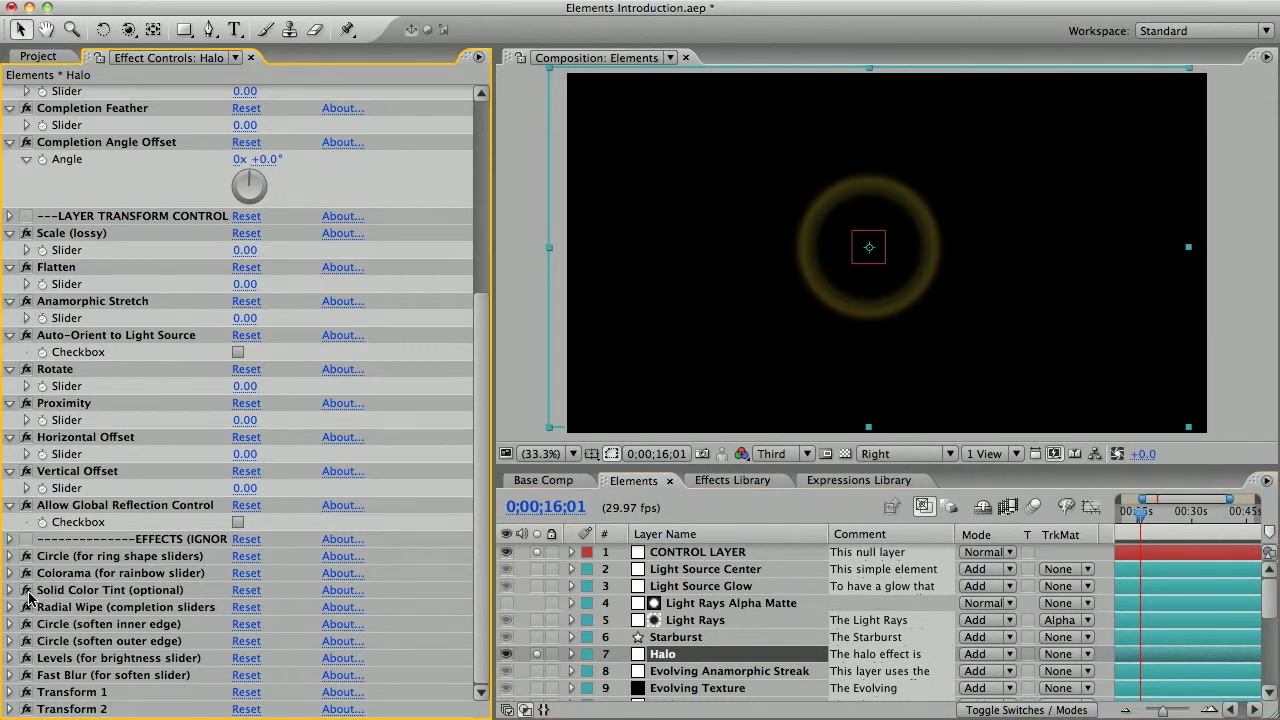
pyautogui.click(27, 591)
# - Expand the Halo's Colorama effect and examine the colour wheel in its Output Cycle
pyautogui.click(9, 574)
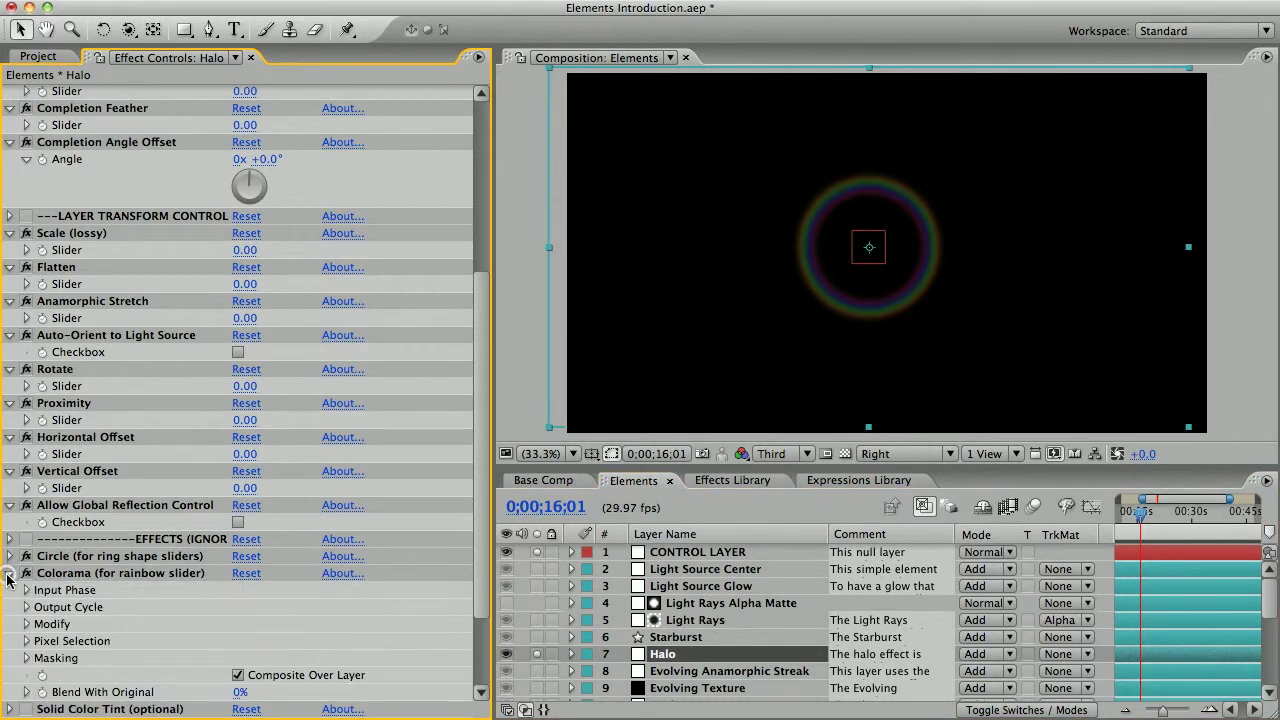
pyautogui.click(27, 607)
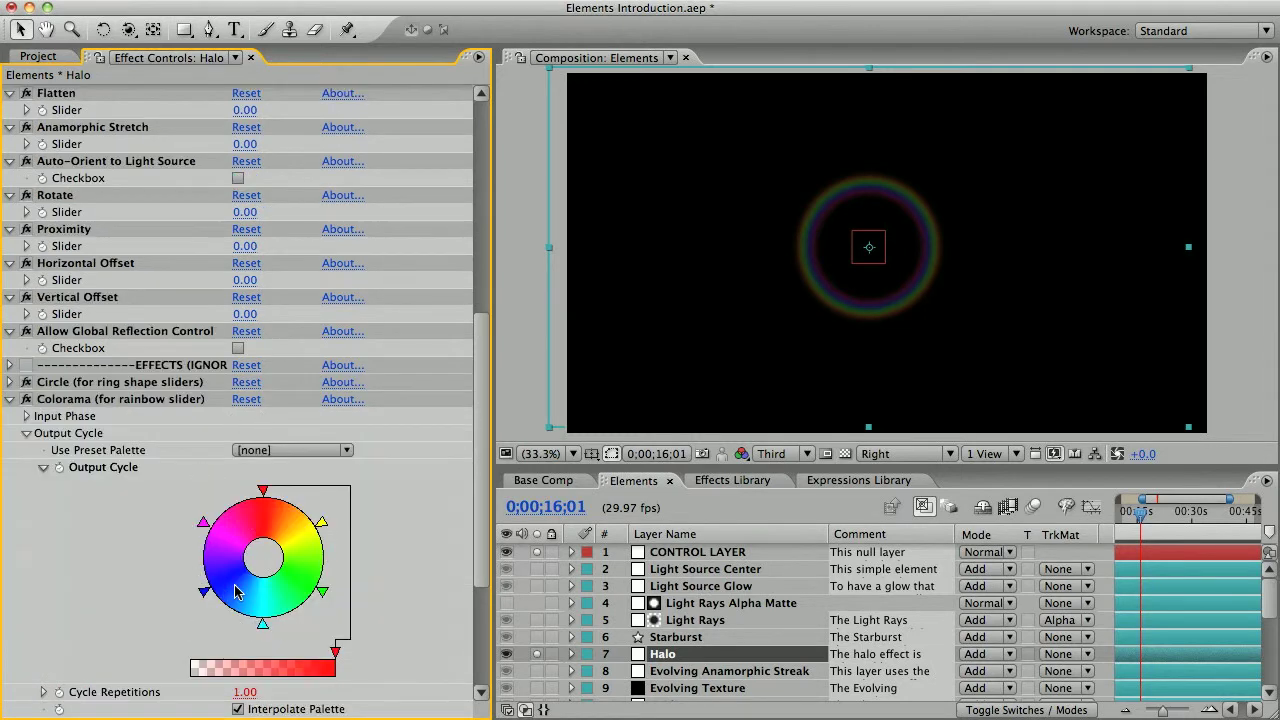
pyautogui.scroll(10, 237, 591)
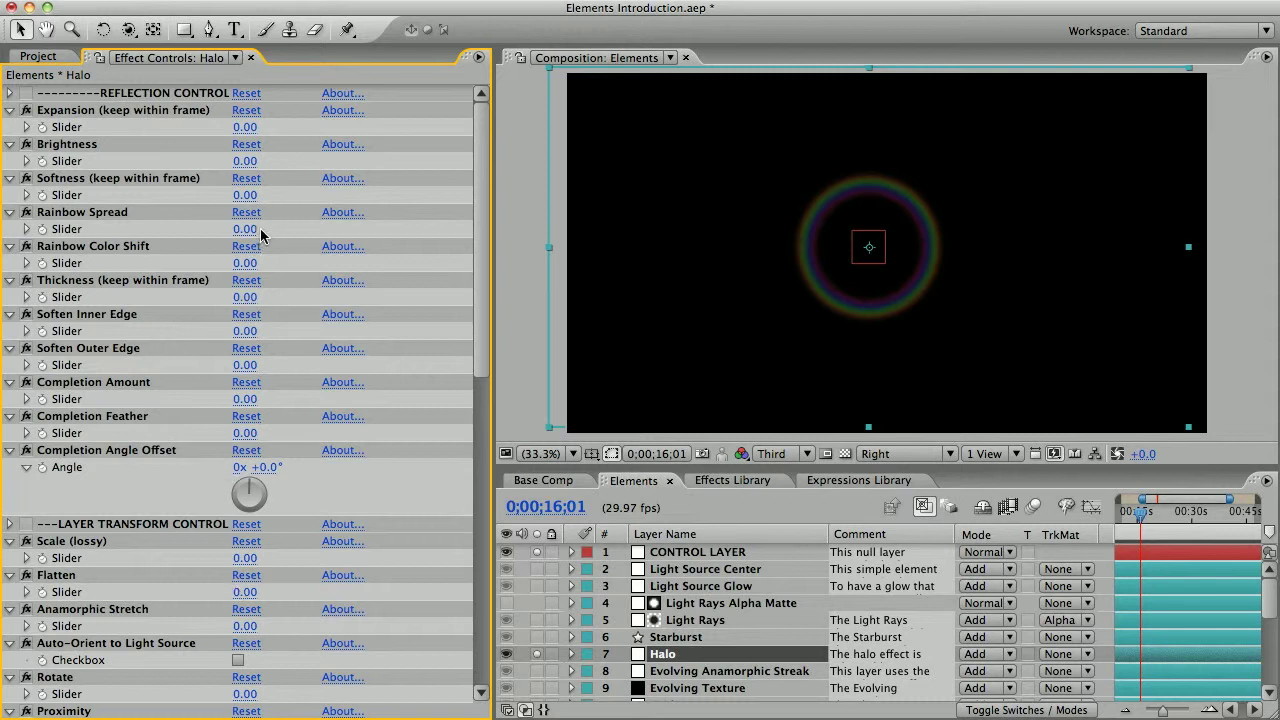
# - Try a different Rainbow Spread on the Halo, undo it, and set Rainbow Color Shift to 342
pyautogui.moveTo(261, 234)
pyautogui.mouseDown()
pyautogui.moveTo(394, 231)
pyautogui.moveTo(256, 229)
pyautogui.mouseUp()
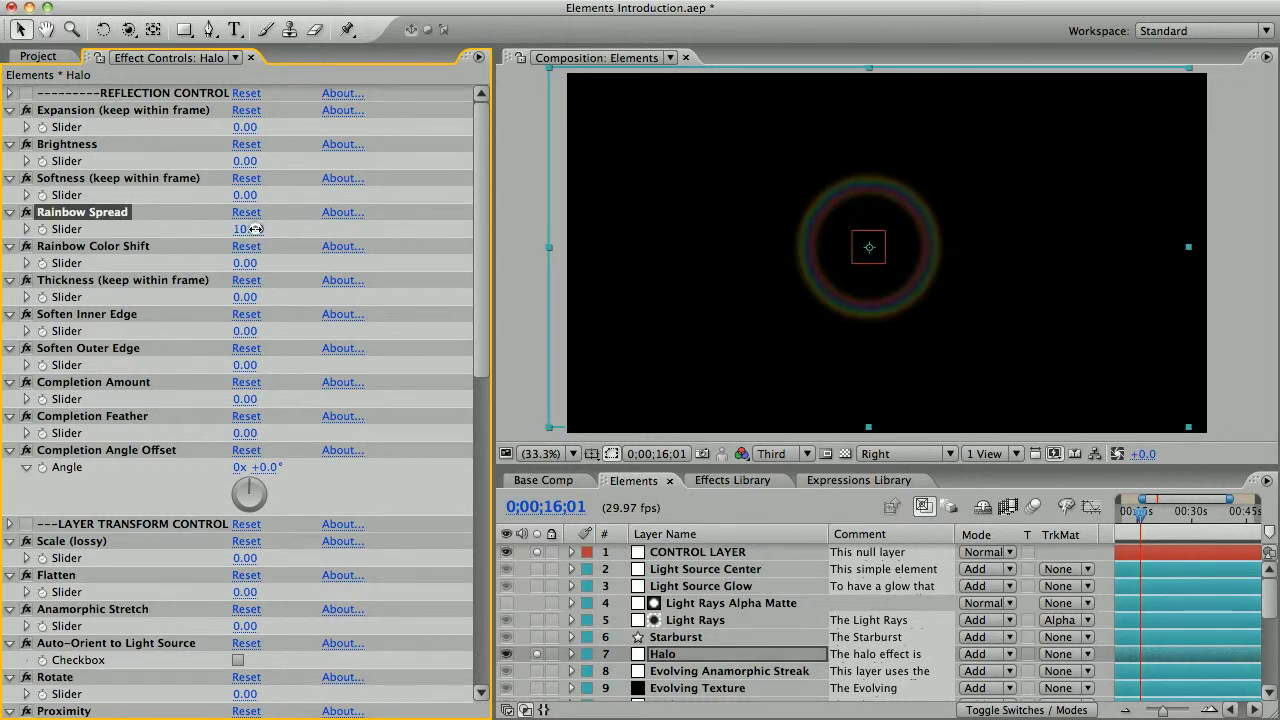
pyautogui.press('super+z')
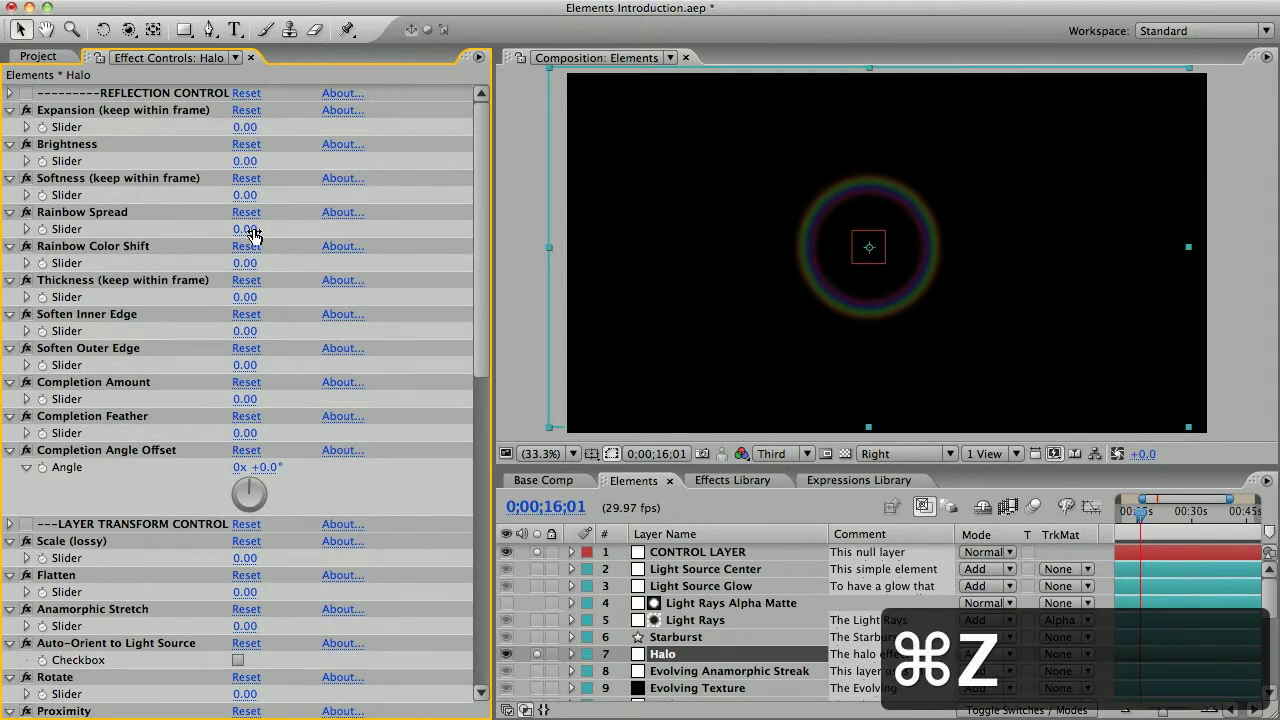
pyautogui.moveTo(248, 262); pyautogui.dragTo(587, 263)
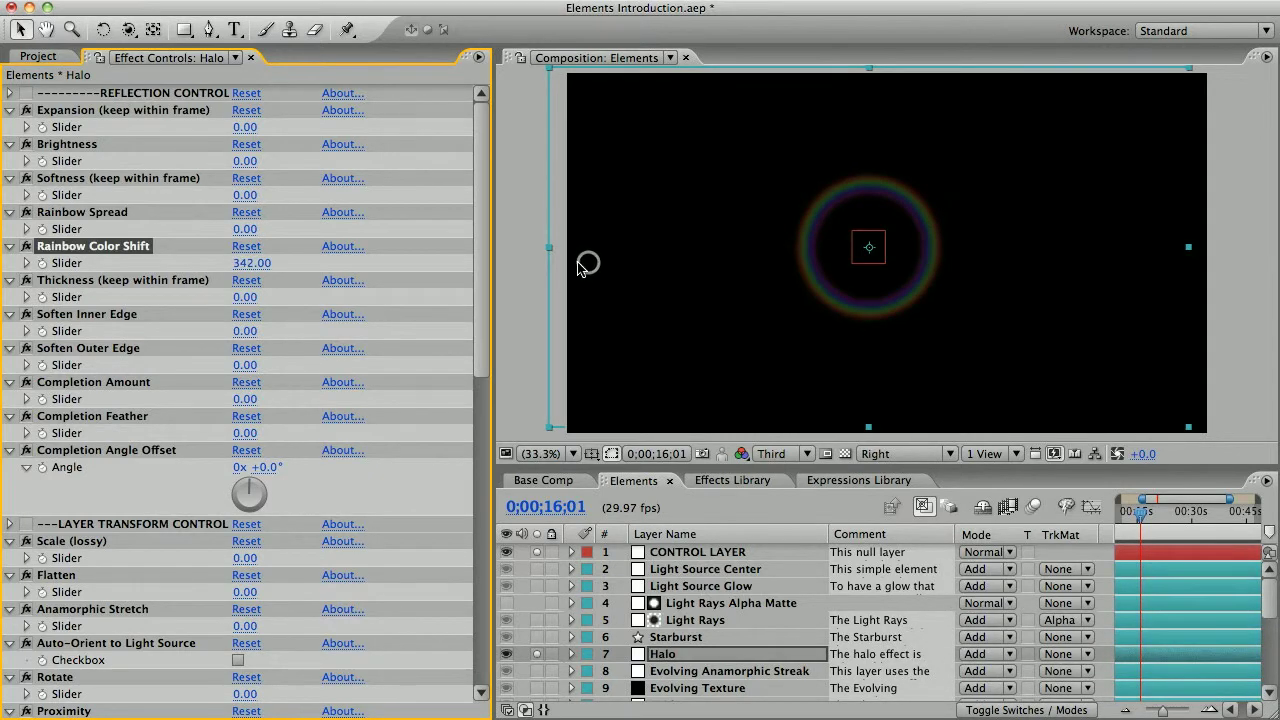
# - Set the Halo's Thickness to 332, Soften Inner Edge to 48 and Soften Outer Edge to 49, and raise Completion Amount and Completion Feather
pyautogui.moveTo(246, 297); pyautogui.dragTo(565, 308)
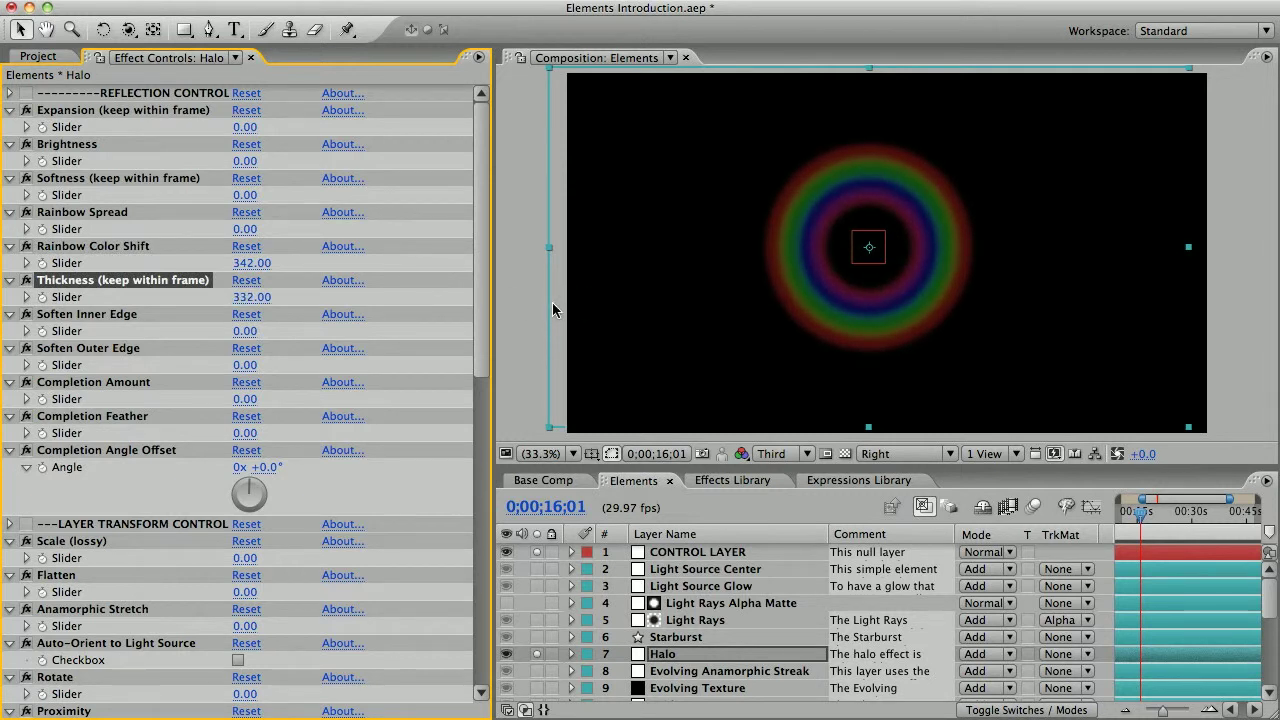
pyautogui.moveTo(245, 331); pyautogui.dragTo(183, 367)
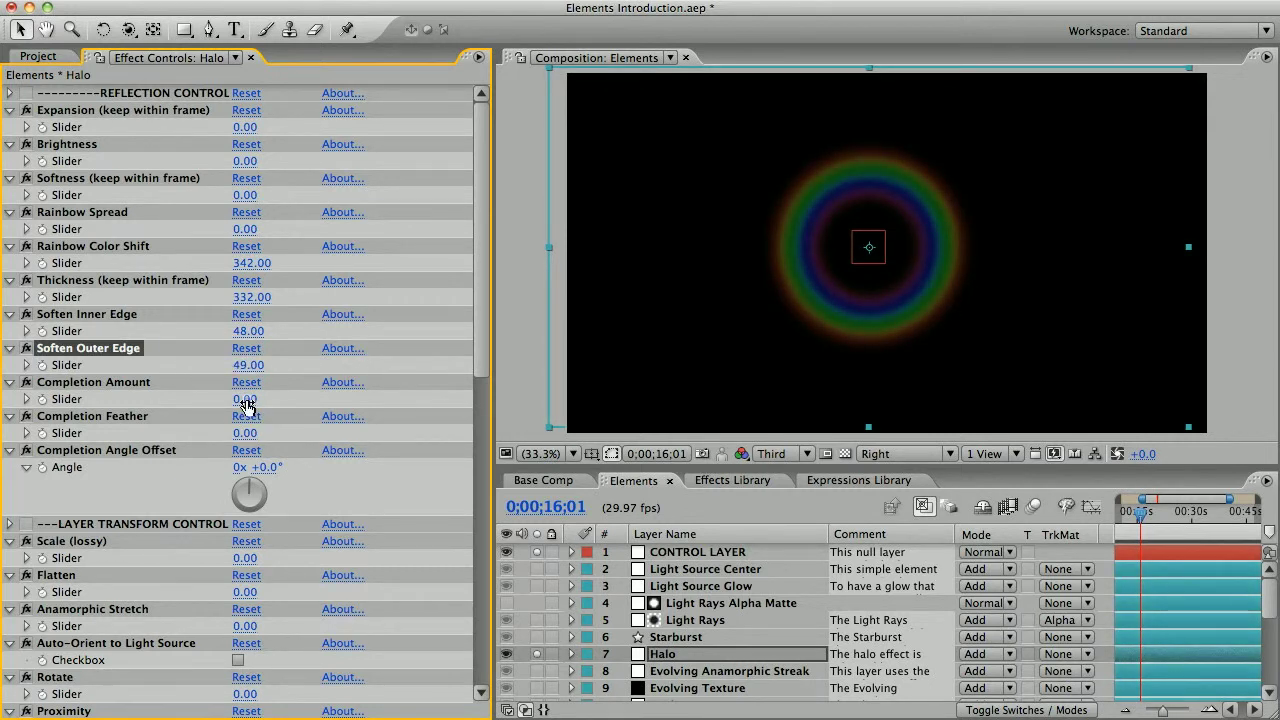
pyautogui.moveTo(245, 399); pyautogui.dragTo(309, 400)
pyautogui.moveTo(249, 436); pyautogui.dragTo(470, 432)
# - Change the Halo's Proximity and move the CONTROL LAYER null around near the centre of the frame
pyautogui.scroll(-3, 470, 432)
pyautogui.scroll(-9, 467, 432)
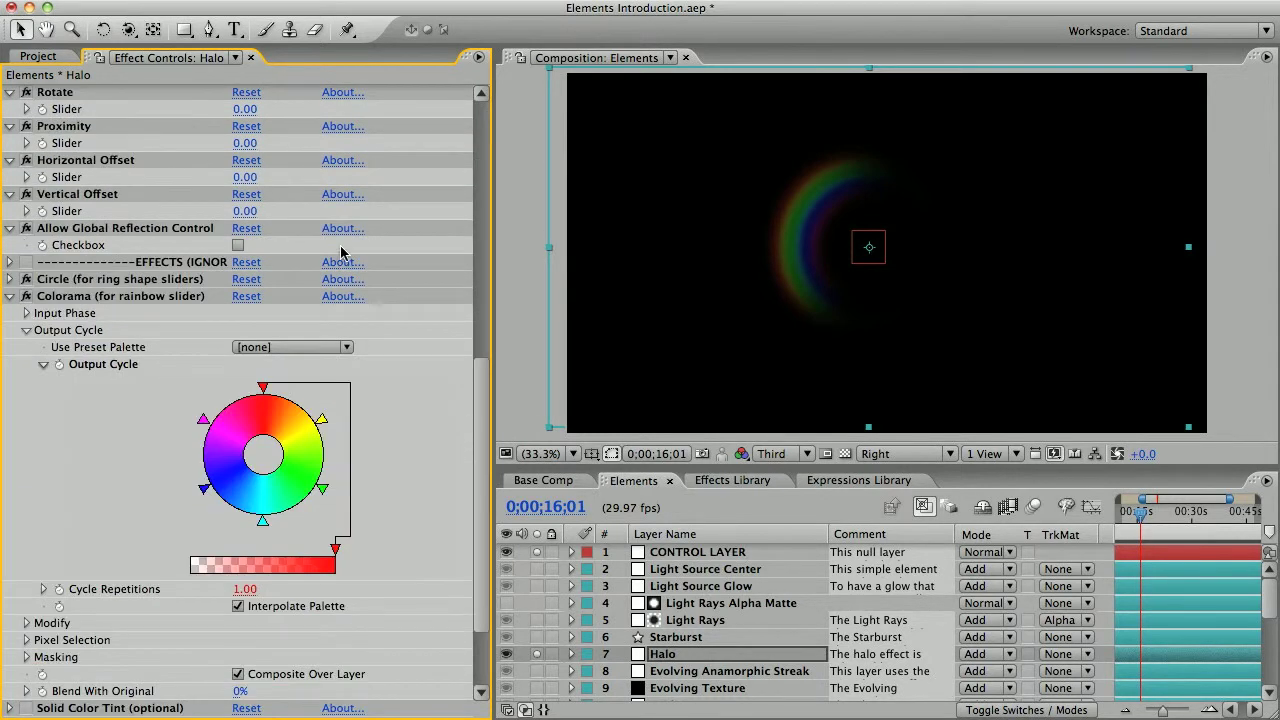
pyautogui.moveTo(245, 143); pyautogui.dragTo(1074, 240)
pyautogui.click(1126, 254)
pyautogui.moveTo(874, 257)
pyautogui.mouseDown()
pyautogui.moveTo(863, 234)
pyautogui.moveTo(888, 243)
pyautogui.mouseUp()
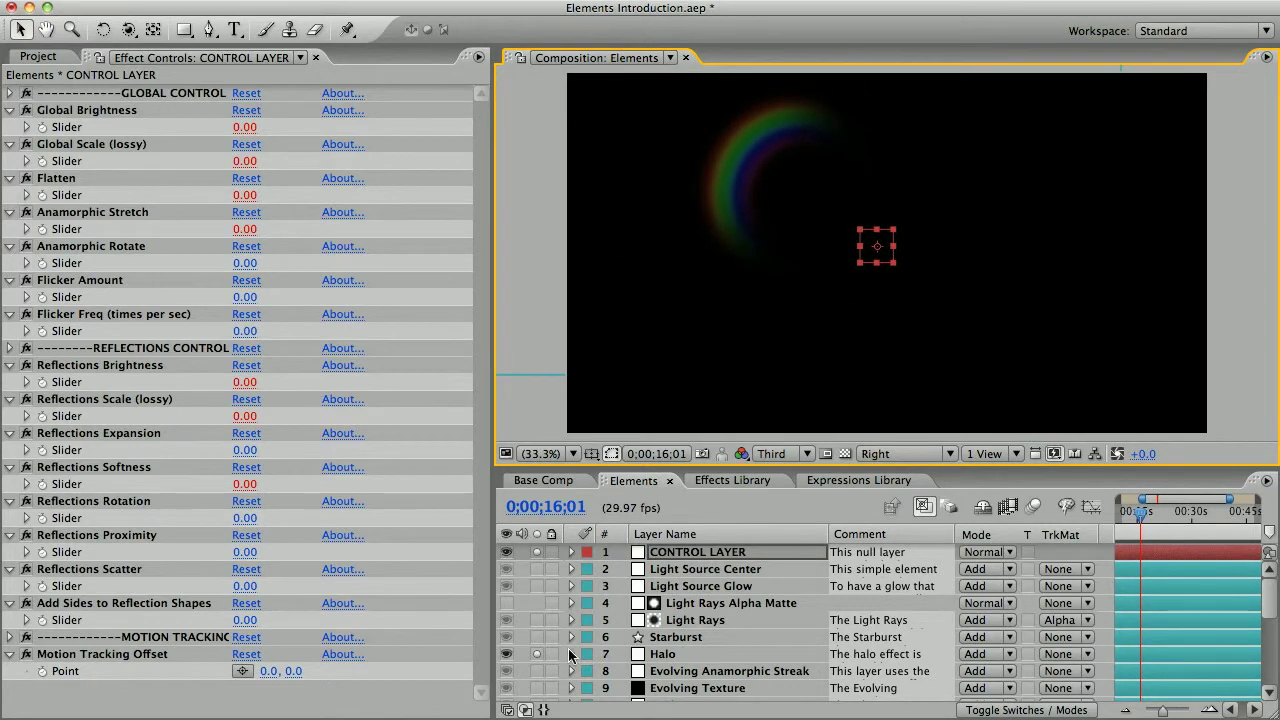
# - Switch the solo from Halo to Evolving Anamorphic Streak and move the CONTROL LAYER null up and back near the frame's centre
pyautogui.click(539, 654)
pyautogui.click(537, 671)
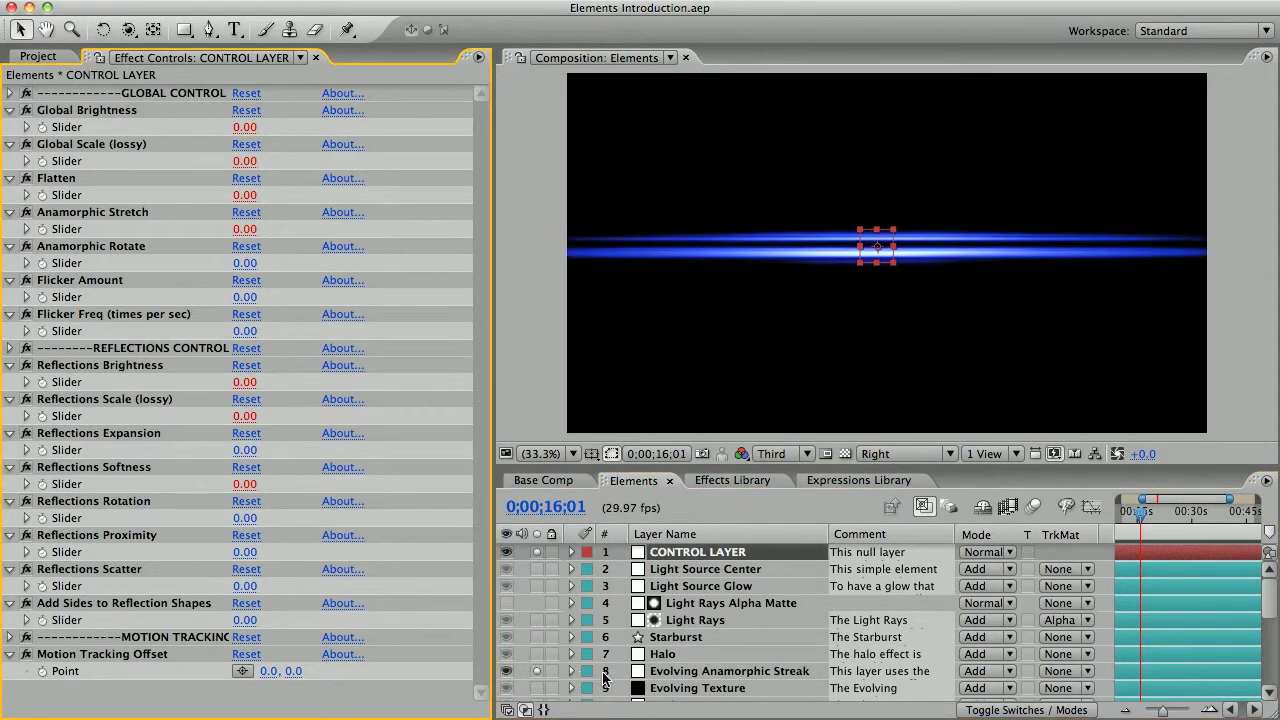
pyautogui.click(672, 671)
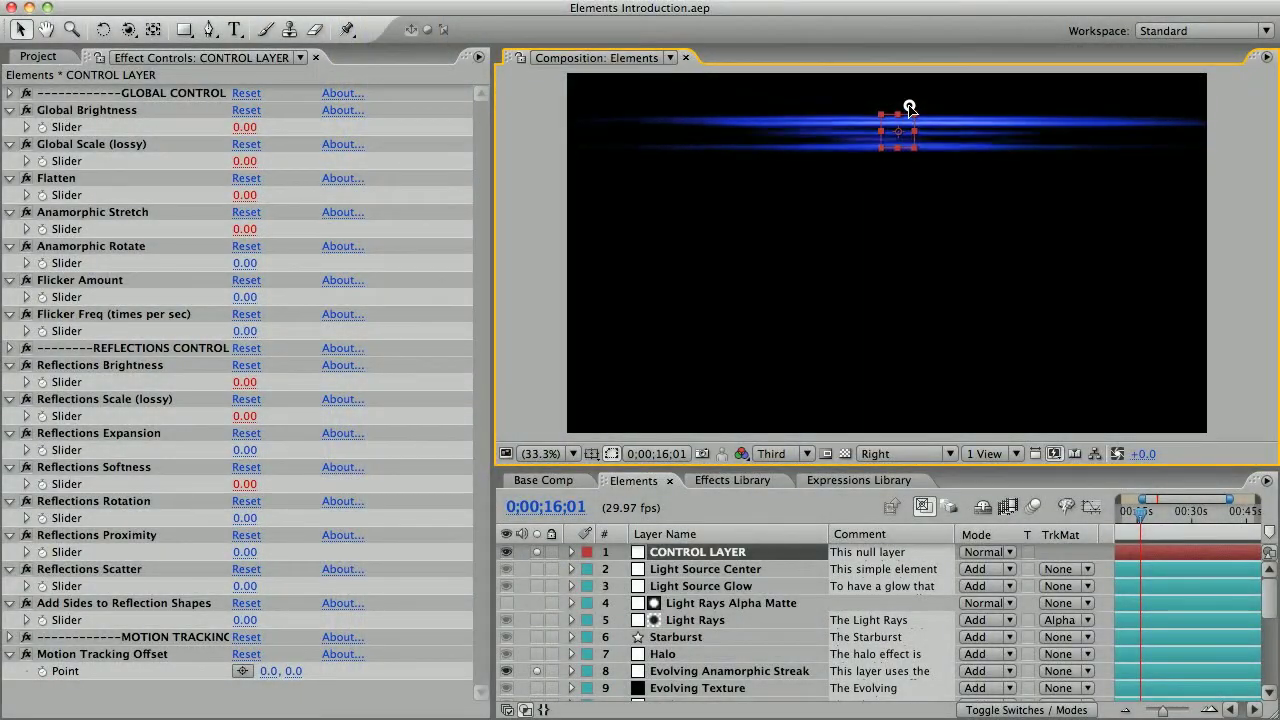
pyautogui.moveTo(910, 108)
pyautogui.mouseDown()
pyautogui.moveTo(894, 94)
pyautogui.moveTo(881, 236)
pyautogui.mouseUp()
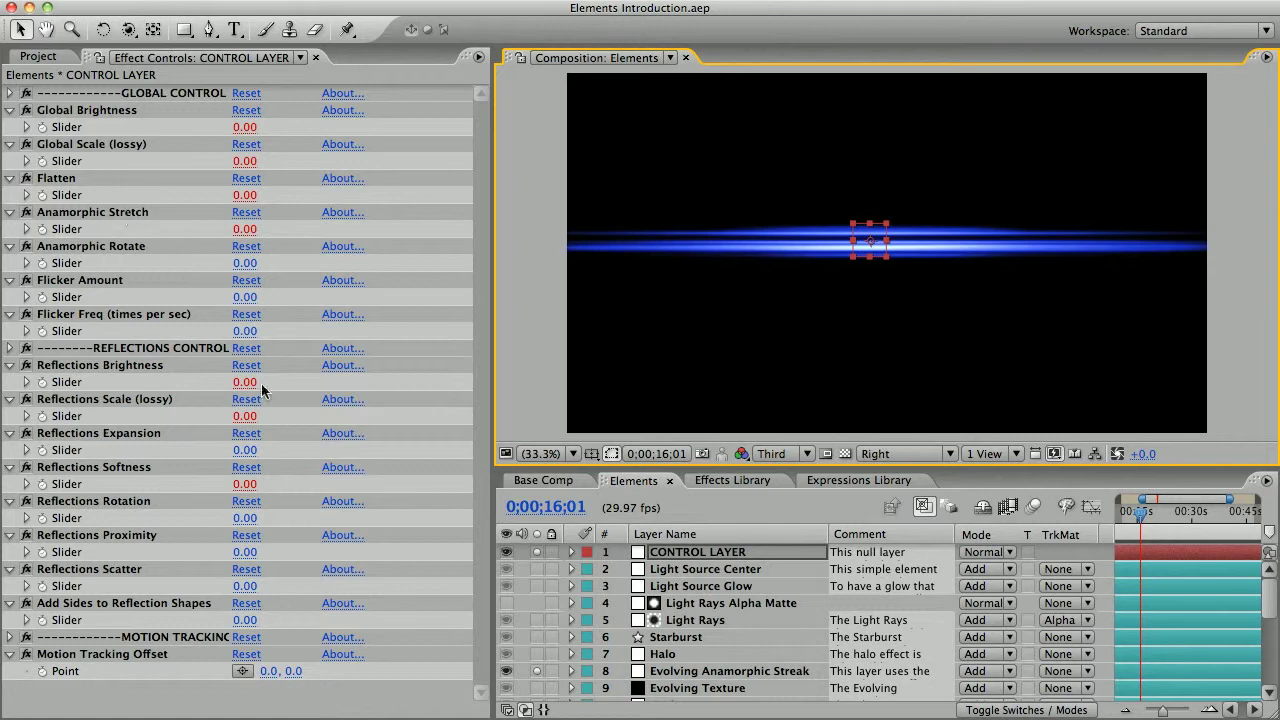
# - Switch the solo from Evolving Anamorphic Streak to Evolving Texture and select that layer
pyautogui.scroll(-4, 650, 657)
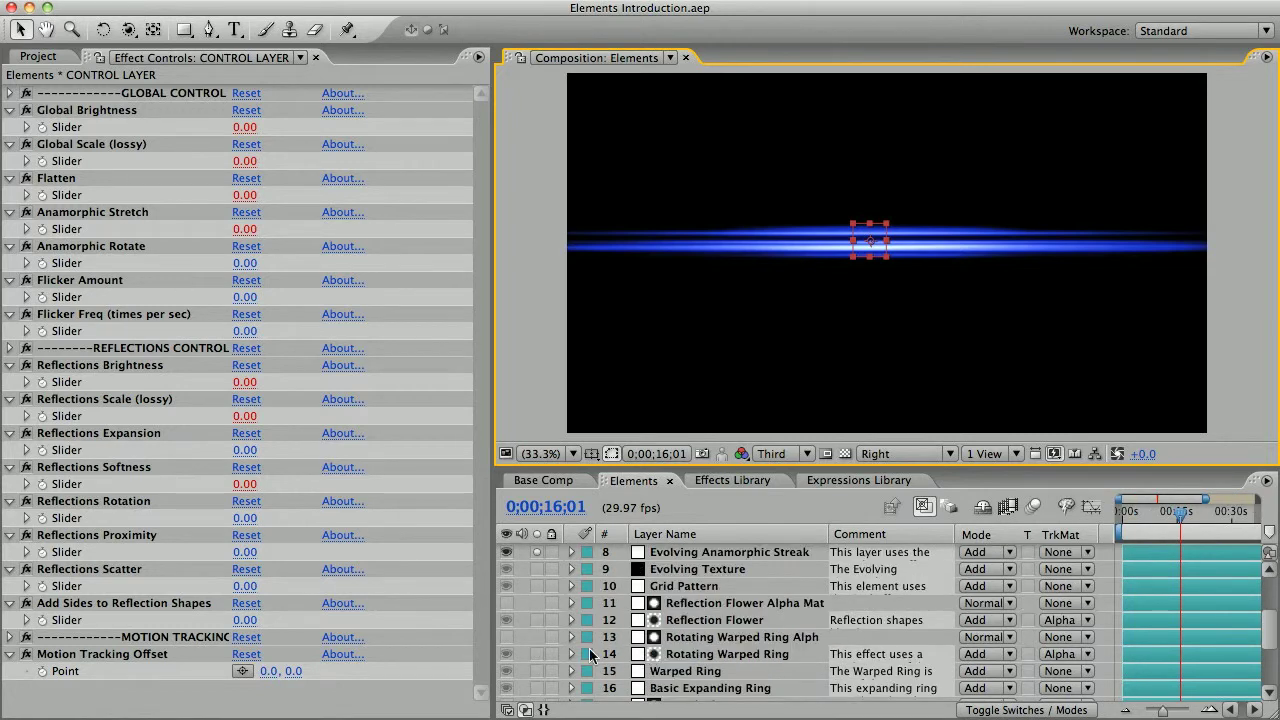
pyautogui.click(537, 552)
pyautogui.click(537, 569)
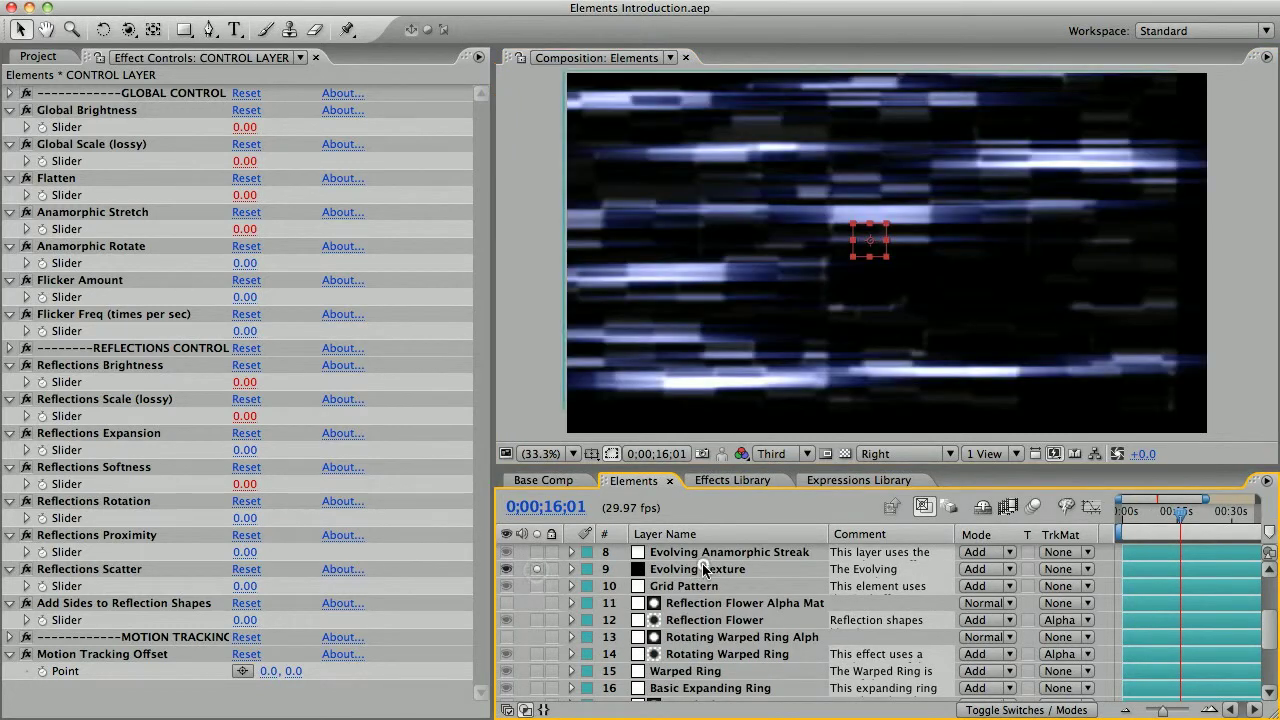
pyautogui.click(705, 569)
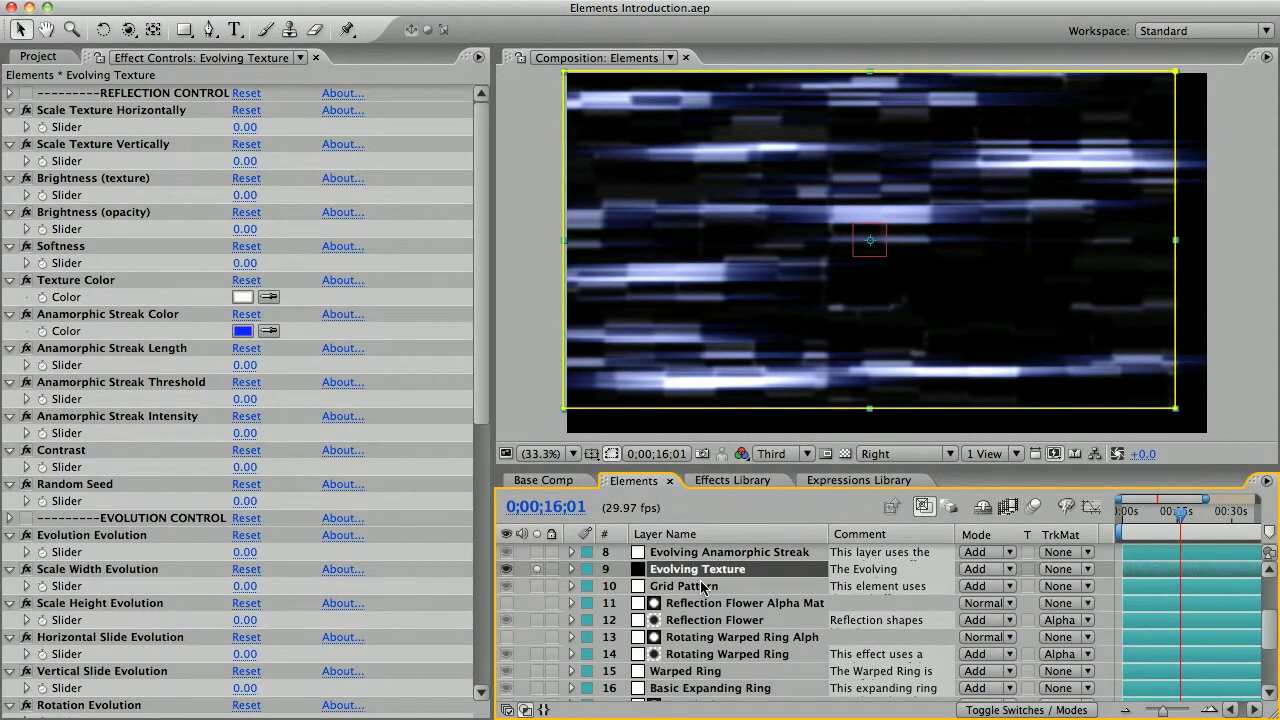
# - Expand the Evolving Texture's Fractal Noise effect to examine its settings, collapse it, and set Random Seed to 26
pyautogui.scroll(-10, 280, 569)
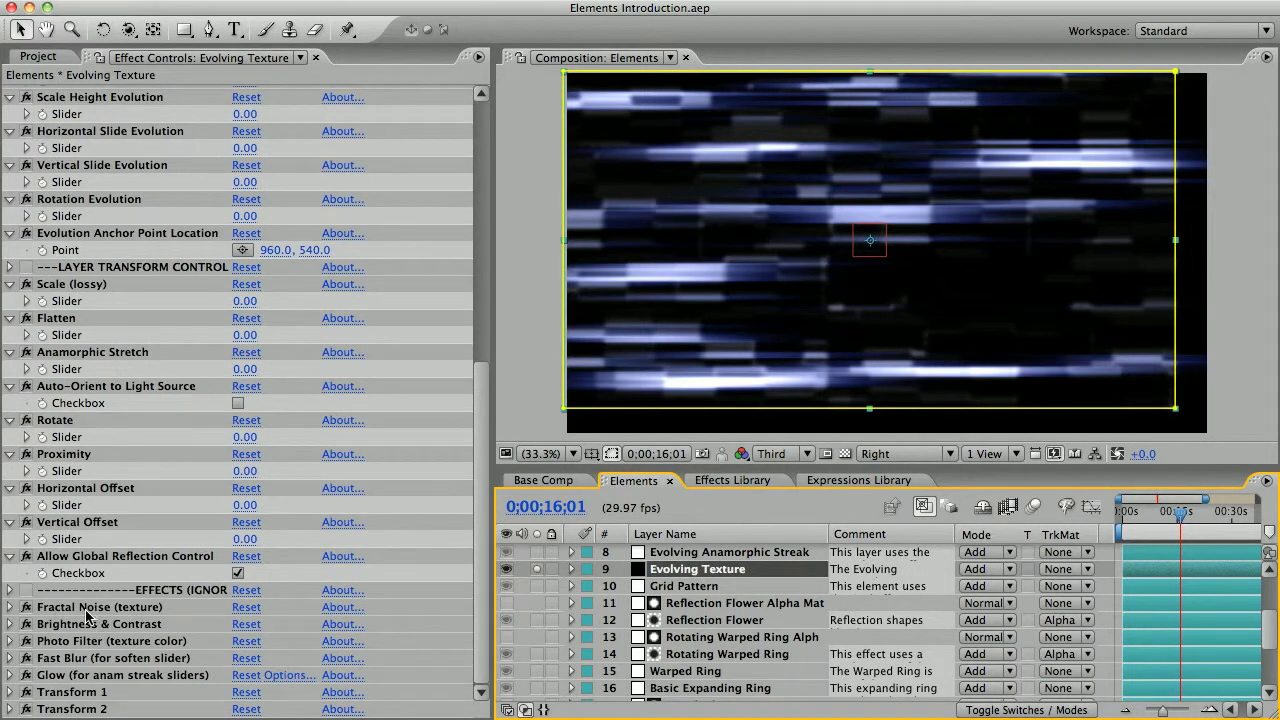
pyautogui.click(11, 608)
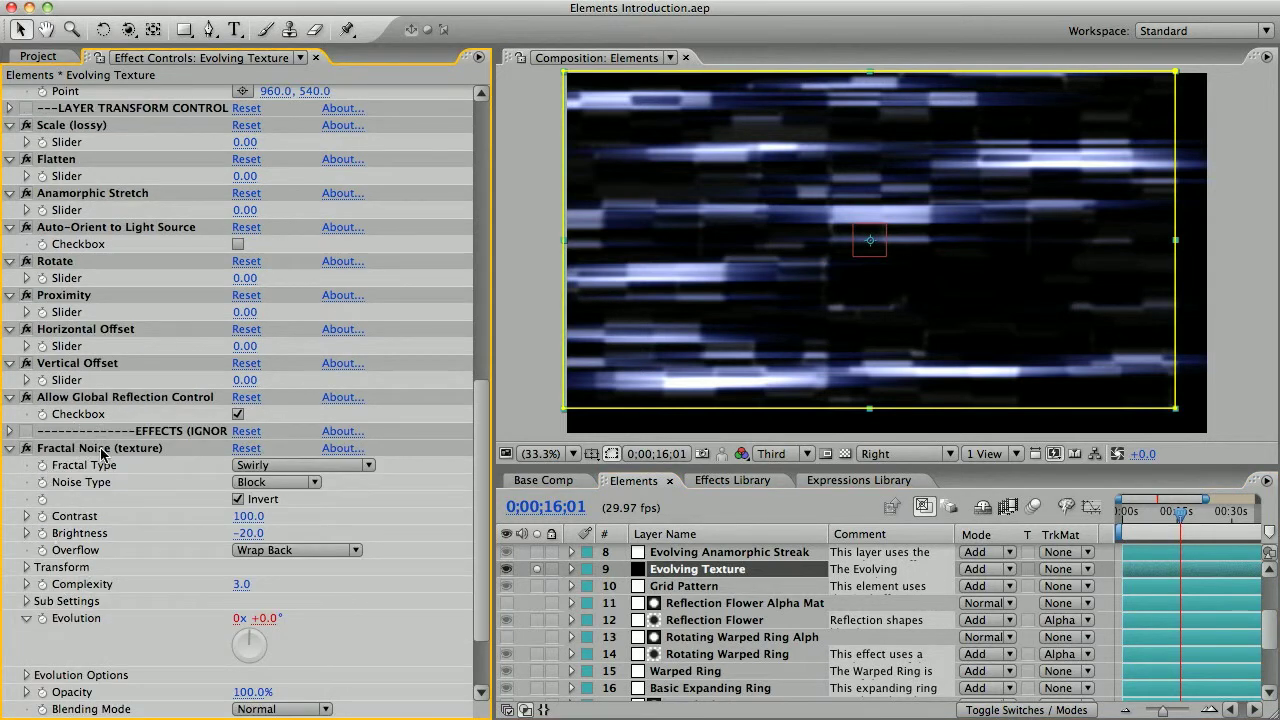
pyautogui.click(8, 448)
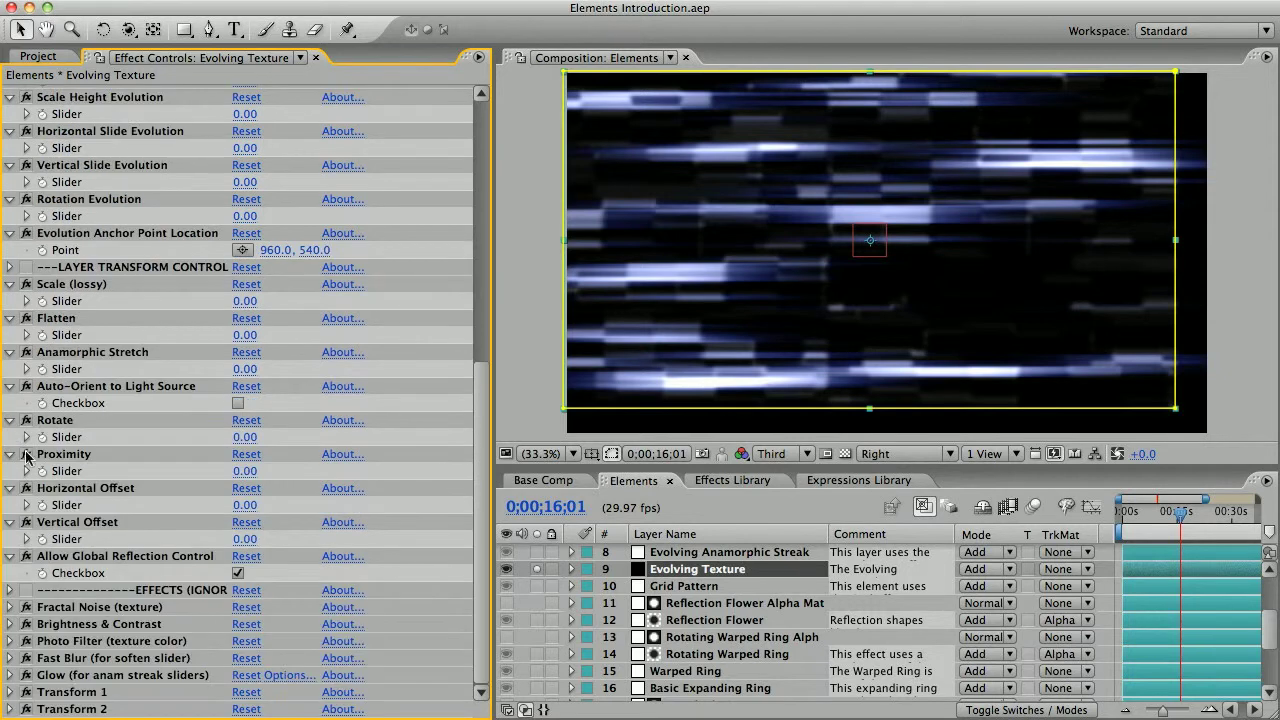
pyautogui.scroll(10, 70, 460)
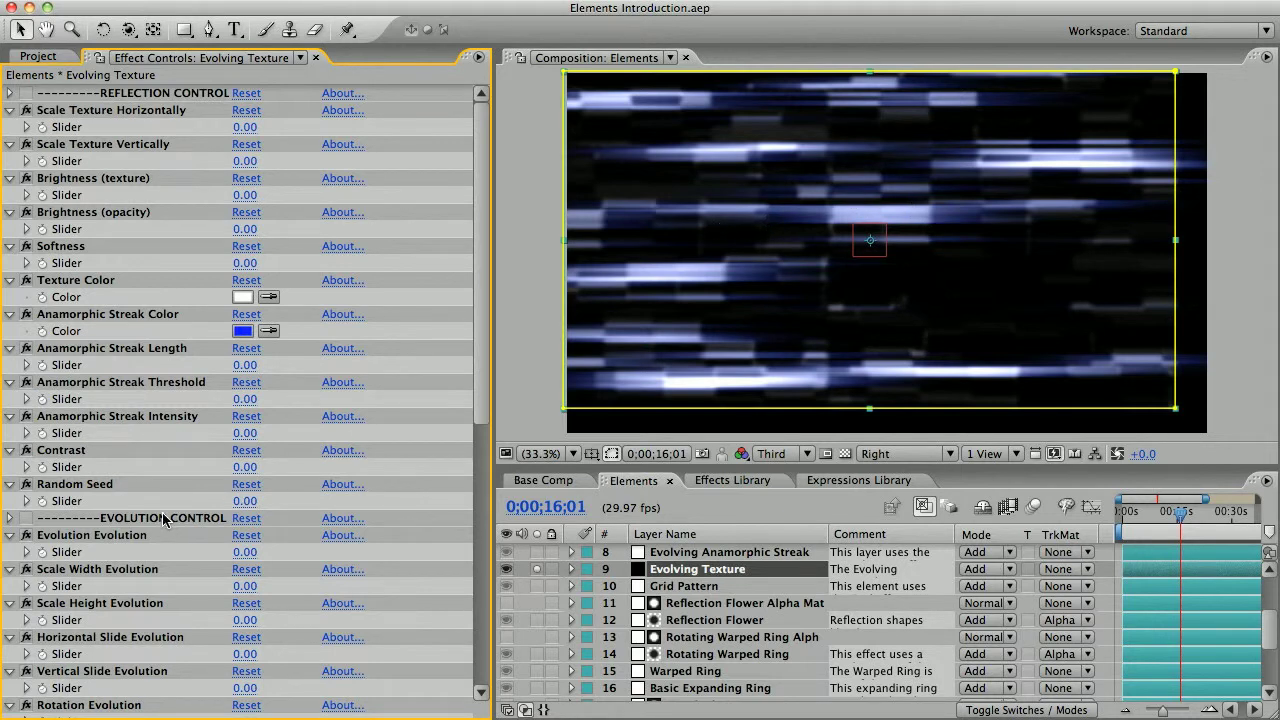
pyautogui.moveTo(244, 501); pyautogui.dragTo(264, 503)
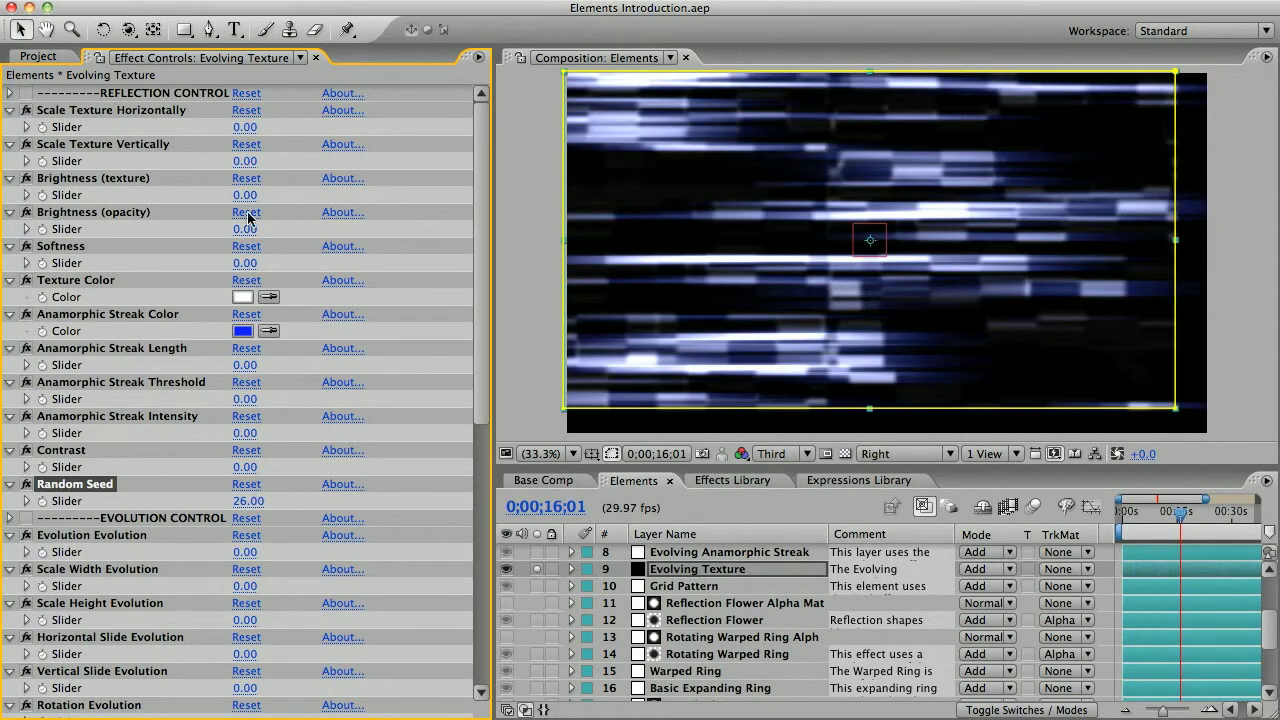
# - Draw five rectangular masks on the Evolving Texture layer: three thin horizontal strips and two small boxes below them
pyautogui.click(185, 33)
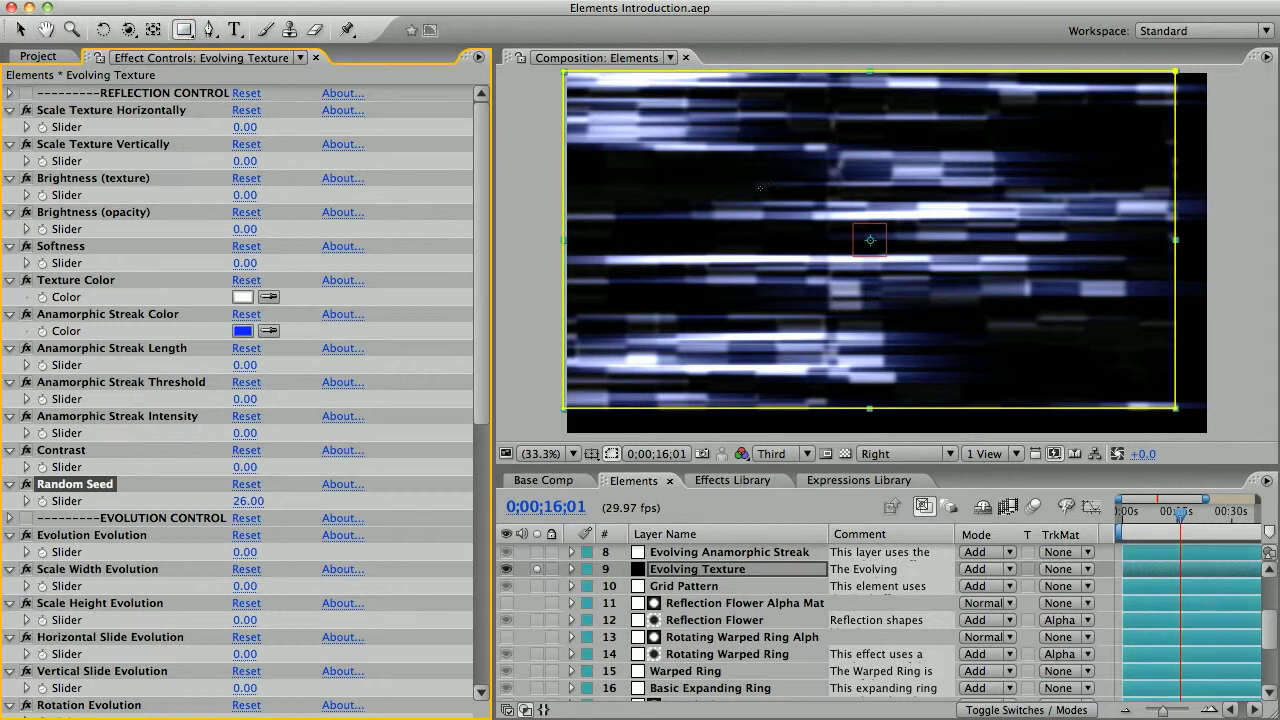
pyautogui.moveTo(708, 201); pyautogui.dragTo(1123, 213)
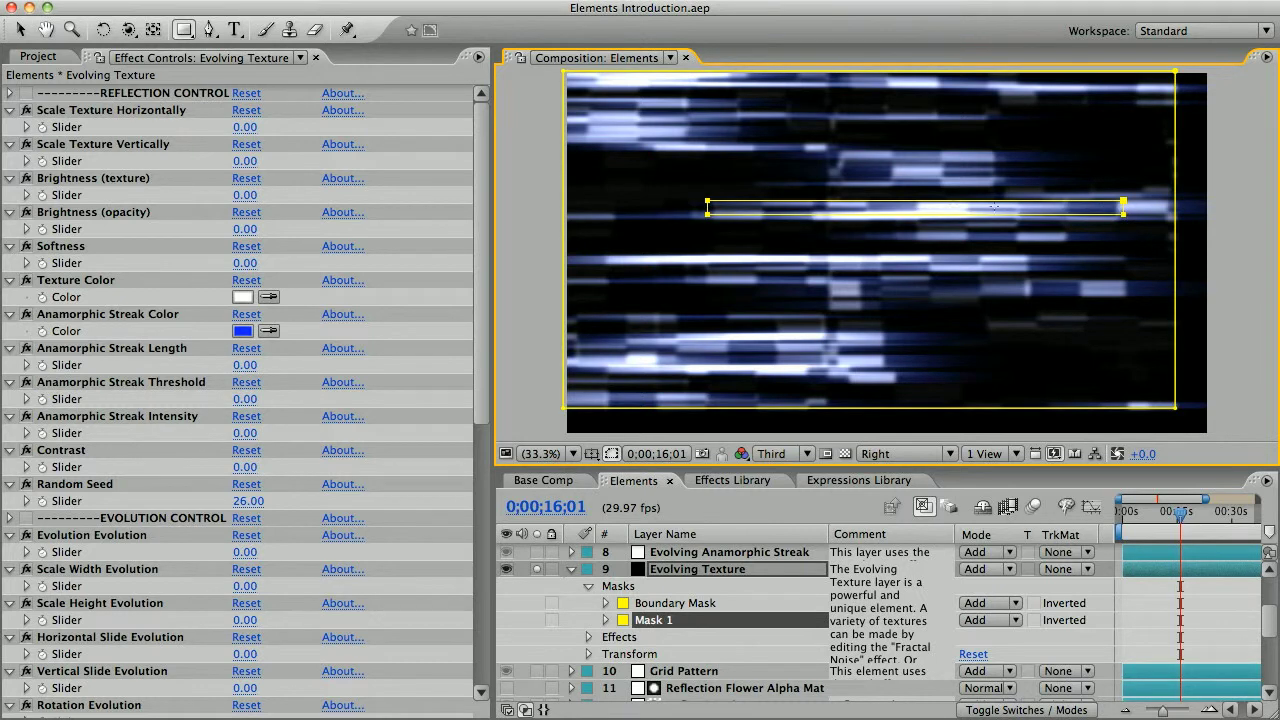
pyautogui.moveTo(816, 180); pyautogui.dragTo(1000, 185)
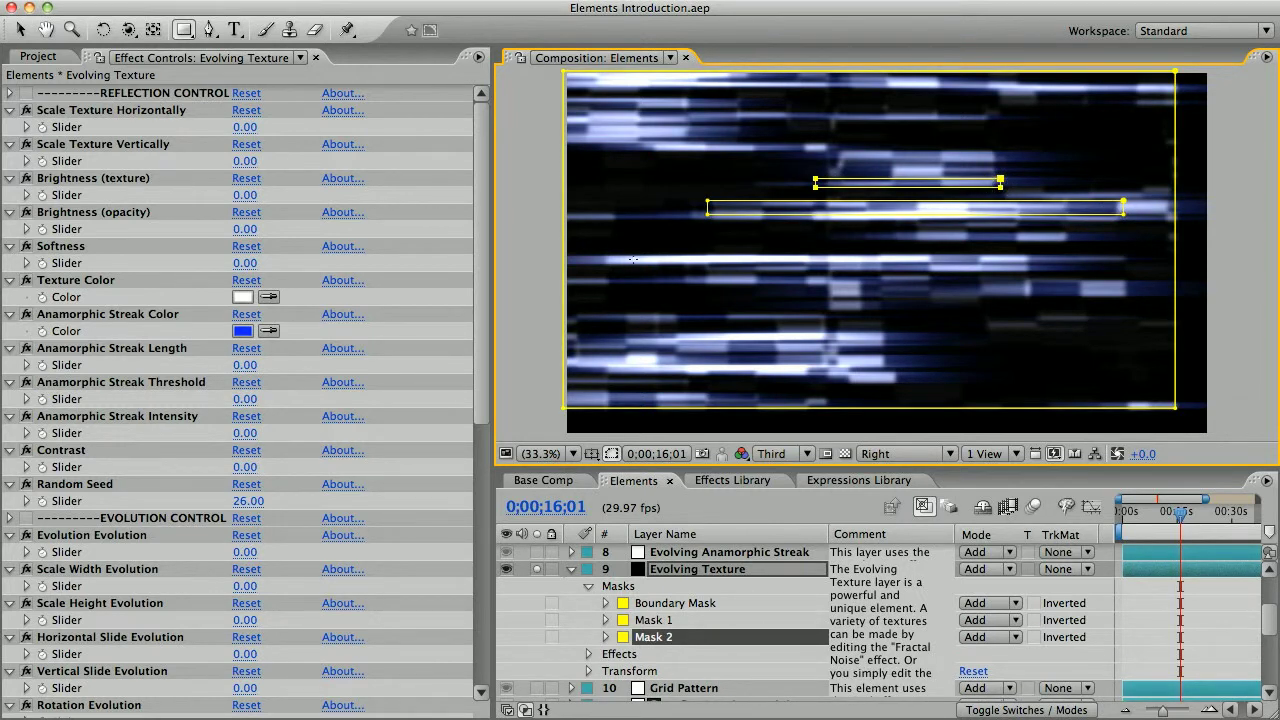
pyautogui.moveTo(604, 255); pyautogui.dragTo(779, 259)
pyautogui.moveTo(890, 260); pyautogui.dragTo(1125, 257)
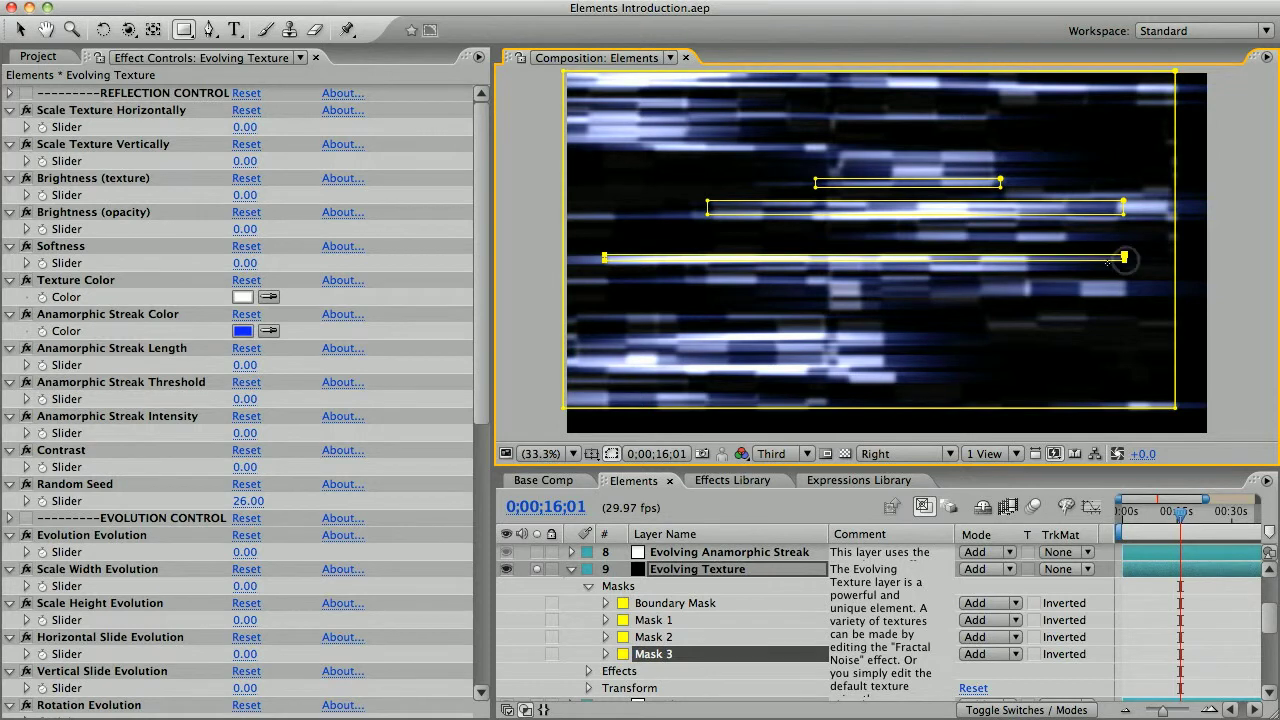
pyautogui.moveTo(802, 273)
pyautogui.mouseDown()
pyautogui.moveTo(831, 291)
pyautogui.moveTo(852, 280)
pyautogui.moveTo(878, 291)
pyautogui.mouseUp()
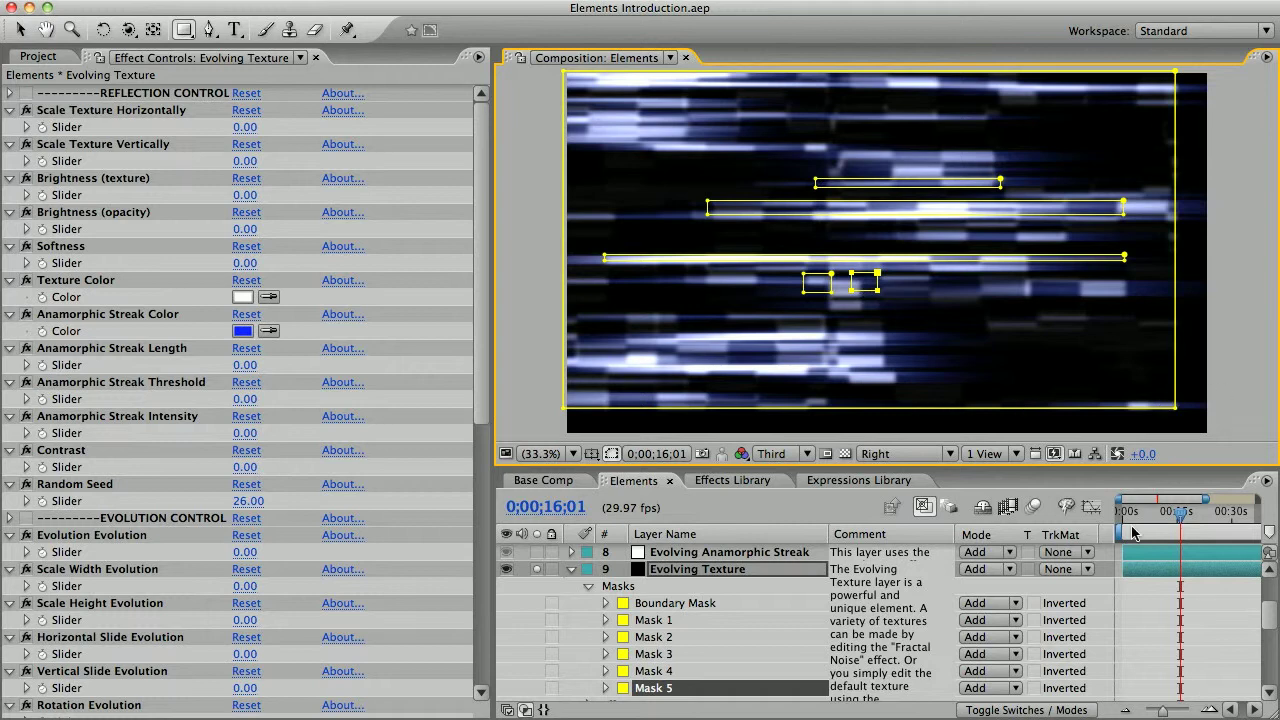
# - Delete the Boundary Mask from the Evolving Texture layer
pyautogui.click(686, 569)
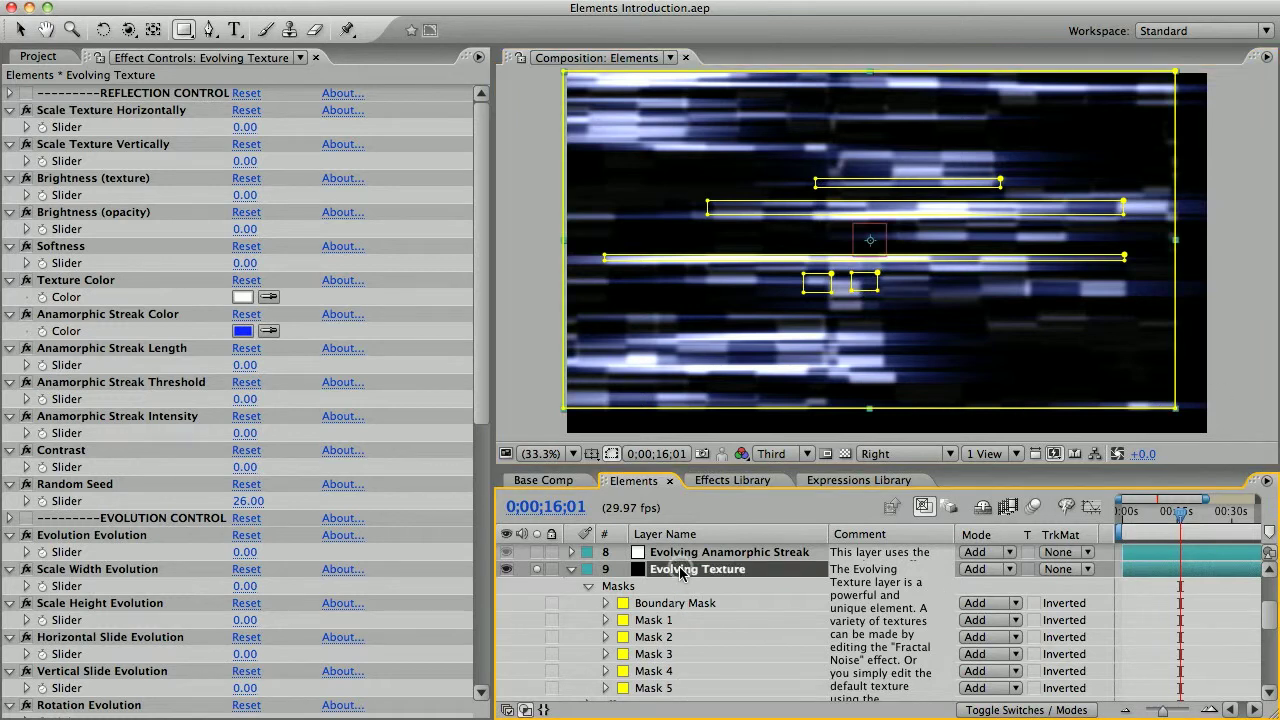
pyautogui.click(680, 604)
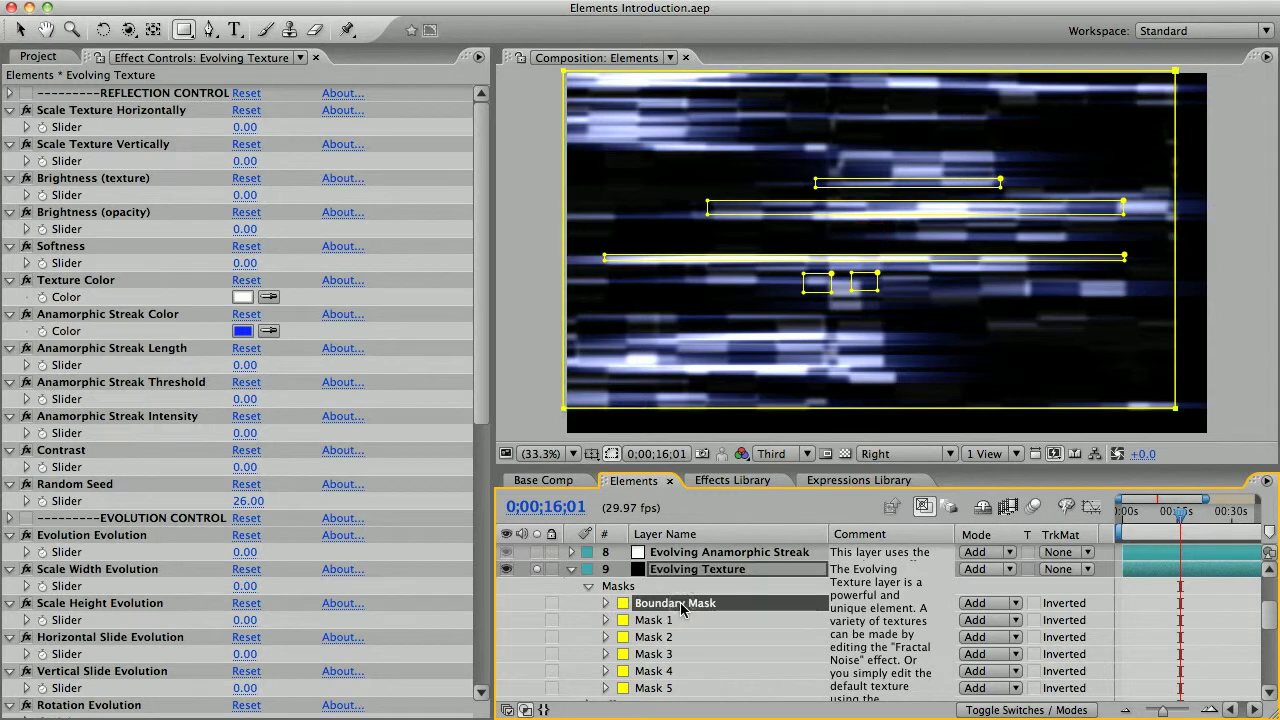
pyautogui.press('BackSpace')
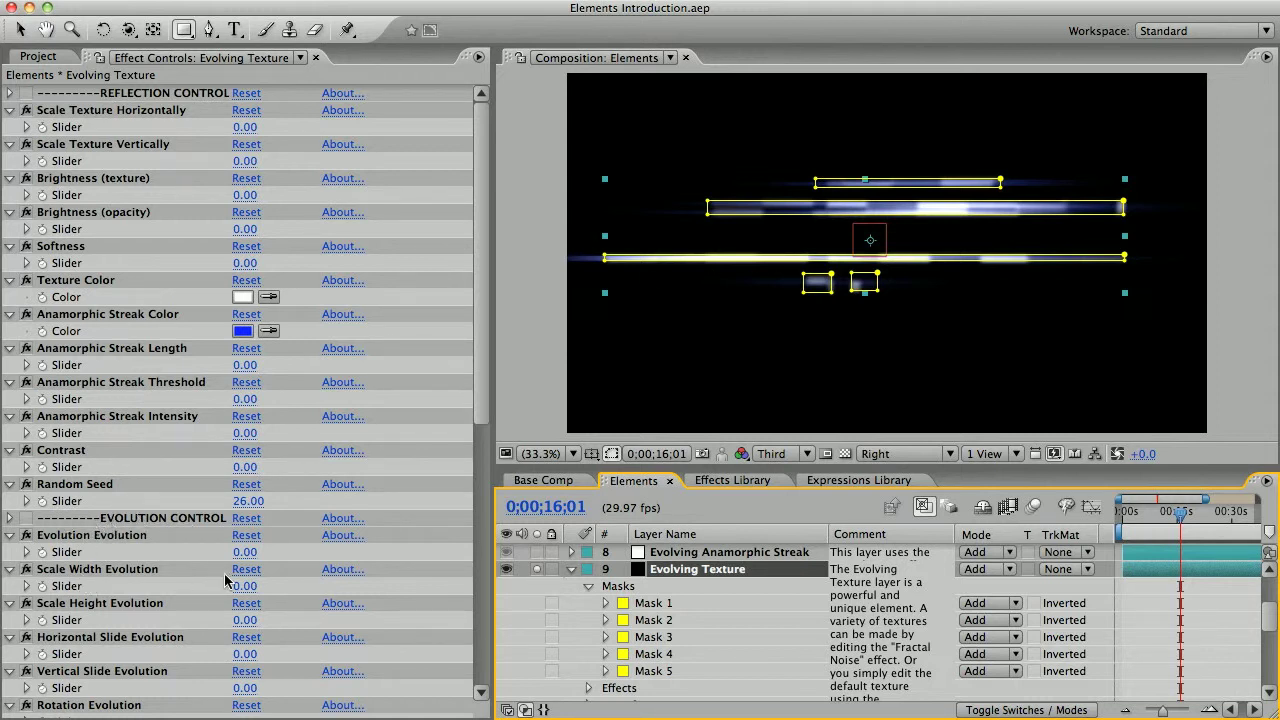
# - Set the Evolving Texture's Scale Width Evolution to 15 and Evolution Evolution to 195, and shift the CONTROL LAYER null slightly to the right
pyautogui.moveTo(246, 588); pyautogui.dragTo(446, 556)
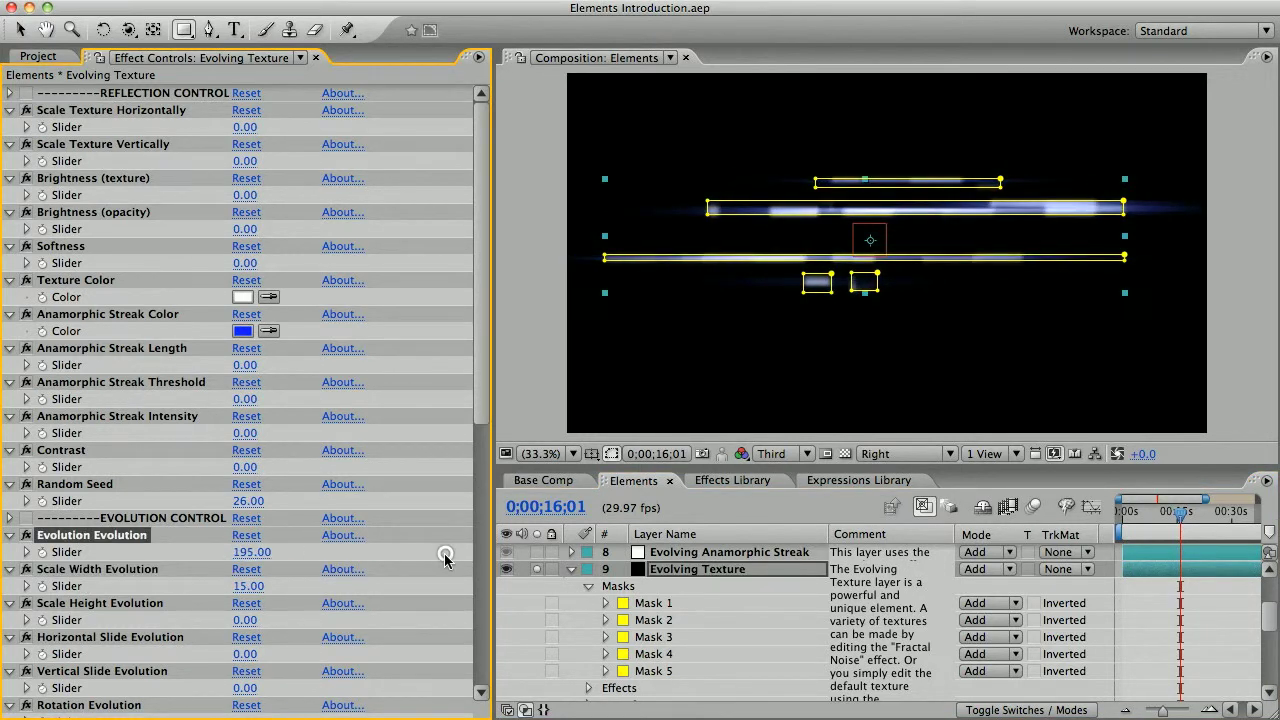
pyautogui.scroll(5, 687, 573)
pyautogui.click(697, 552)
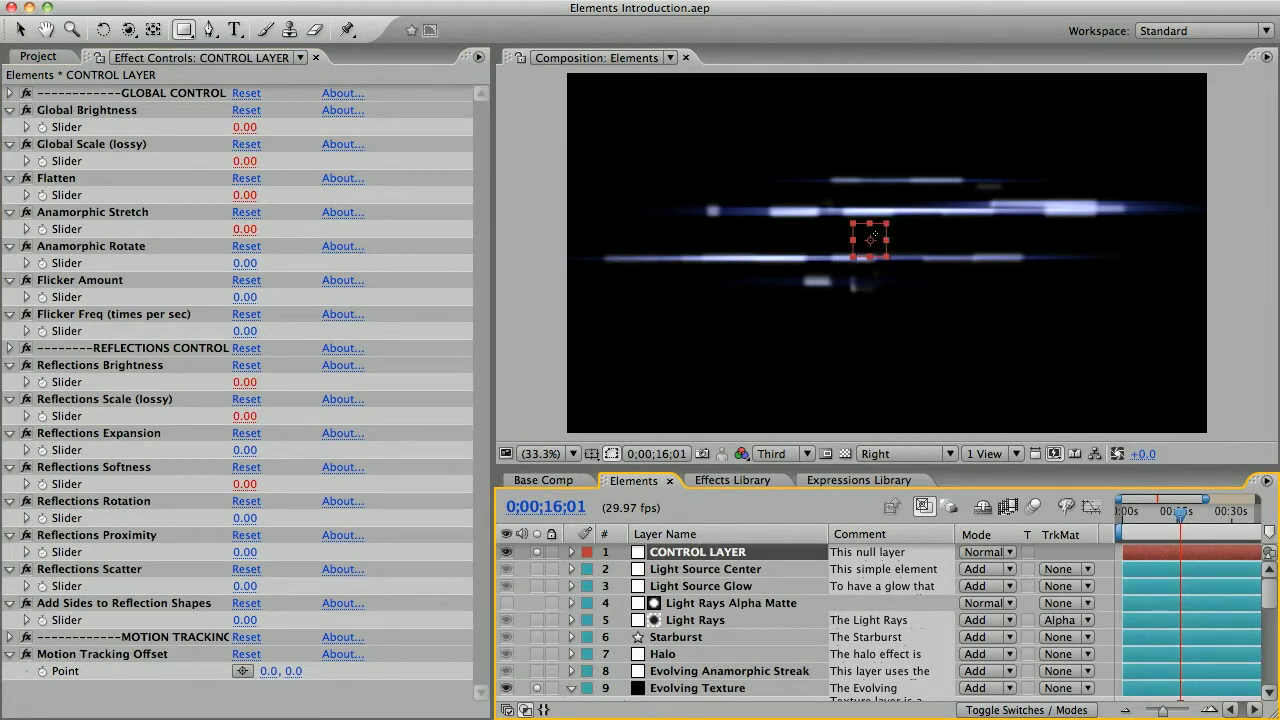
pyautogui.press('v')
pyautogui.moveTo(874, 237)
pyautogui.mouseDown()
pyautogui.moveTo(981, 218)
pyautogui.moveTo(1165, 222)
pyautogui.moveTo(895, 236)
pyautogui.mouseUp()
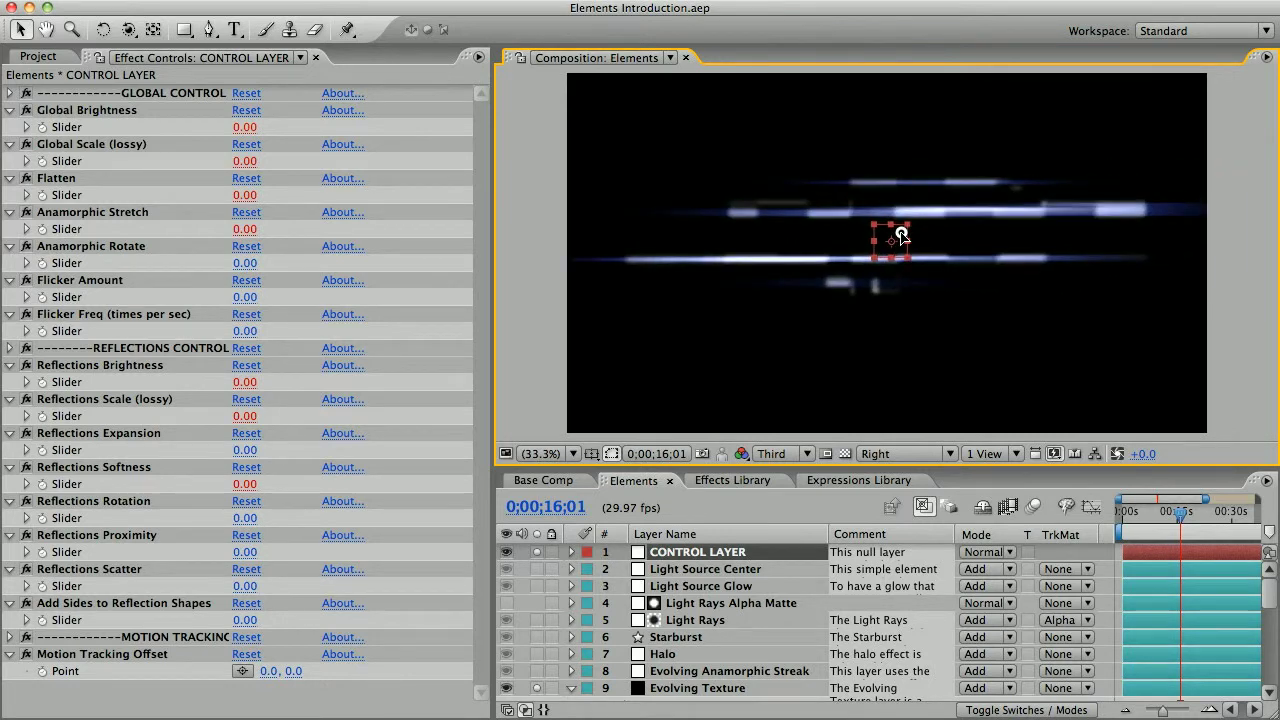
# - Switch the solo from Evolving Texture to Grid Pattern, collapse the texture layer's properties, and select Grid Pattern
pyautogui.click(538, 688)
pyautogui.scroll(-4, 537, 690)
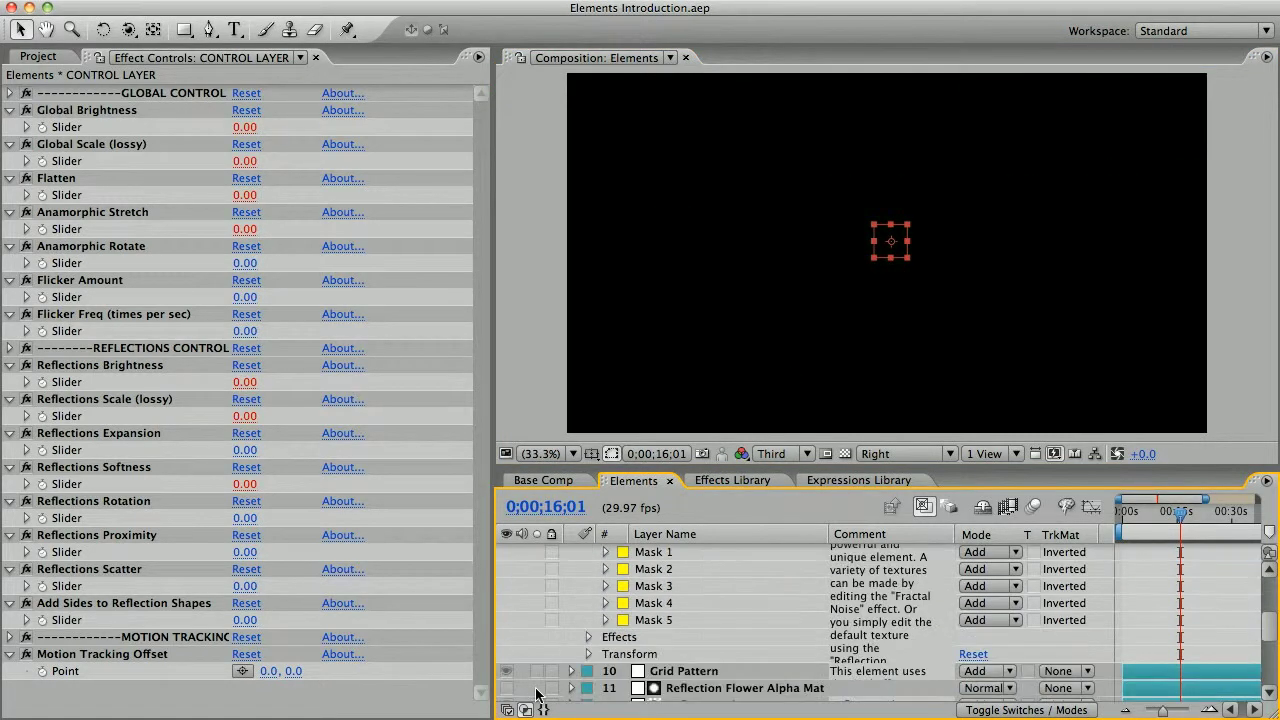
pyautogui.scroll(4, 537, 690)
pyautogui.click(571, 586)
pyautogui.click(537, 603)
pyautogui.click(680, 605)
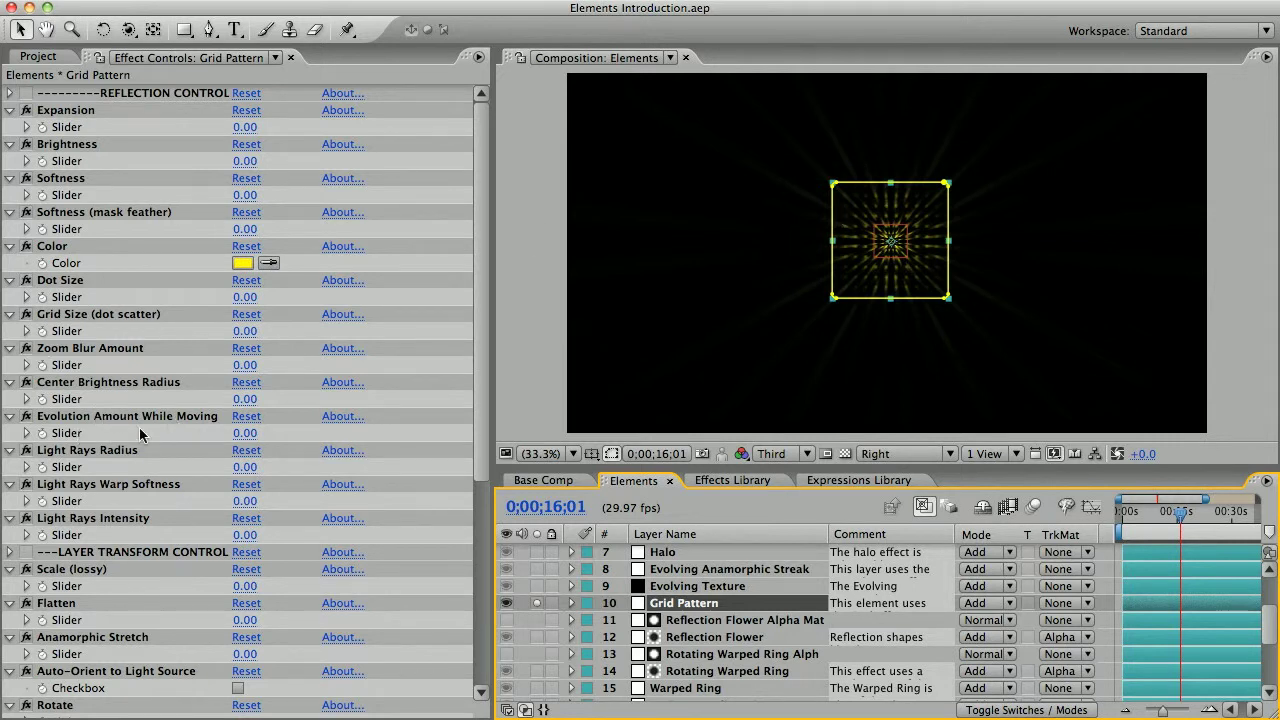
# - Switch the solo from Grid Pattern to Reflection Flower and select that layer
pyautogui.click(535, 603)
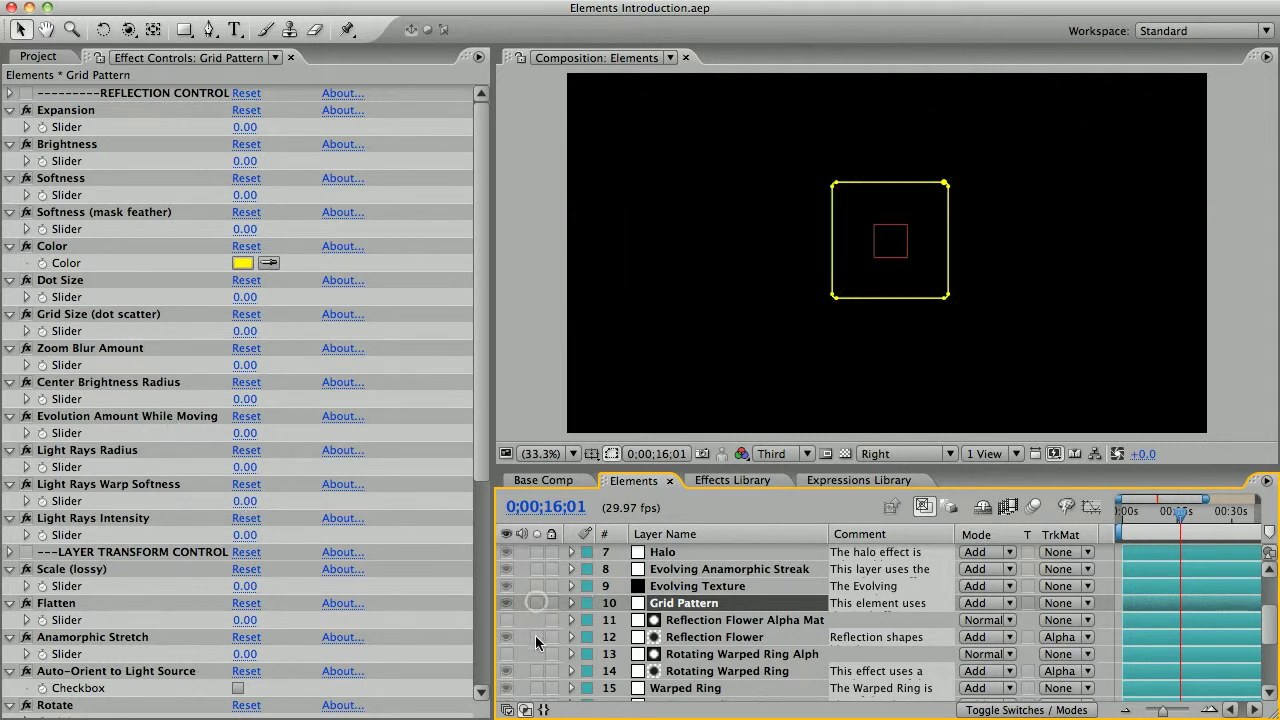
pyautogui.click(537, 637)
pyautogui.click(750, 637)
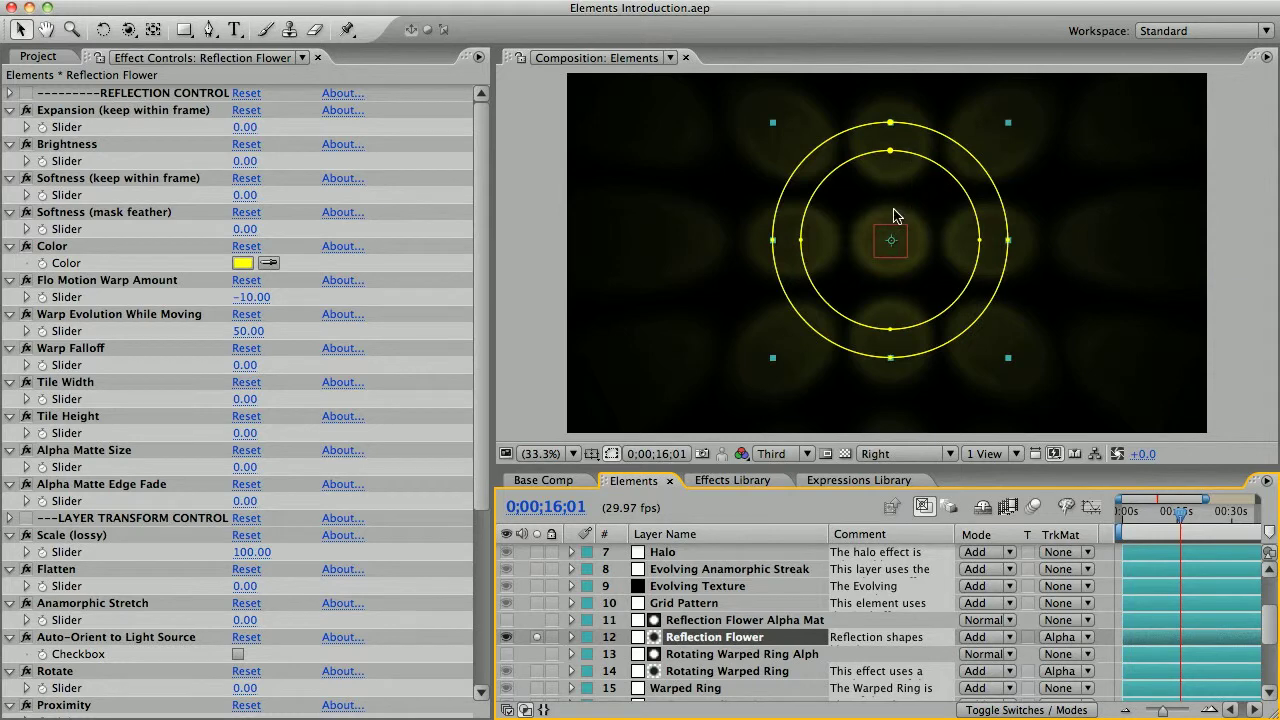
# - Try moving the upper point of the Reflection Flower's inner circular mask toward the centre and undo the change
pyautogui.moveTo(891, 151); pyautogui.dragTo(891, 229)
pyautogui.press('super+z')
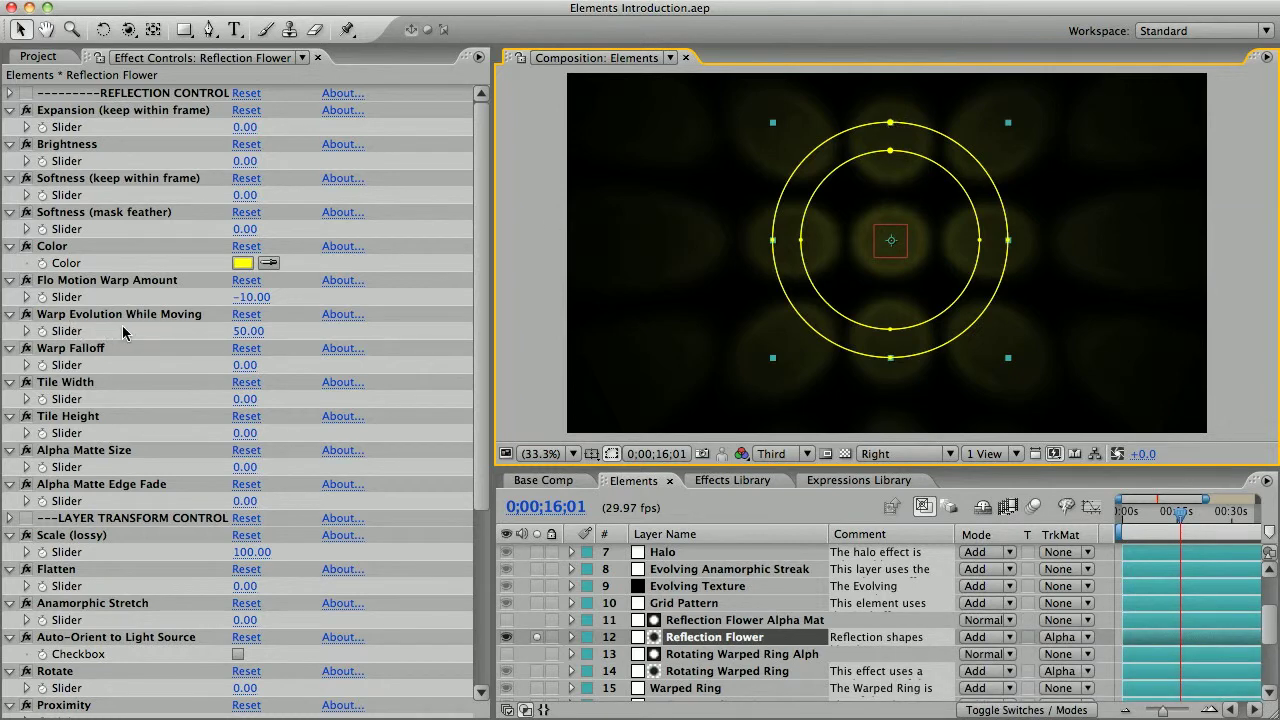
# - Switch the solo from Reflection Flower to Rotating Warped Ring
pyautogui.click(537, 637)
pyautogui.click(537, 671)
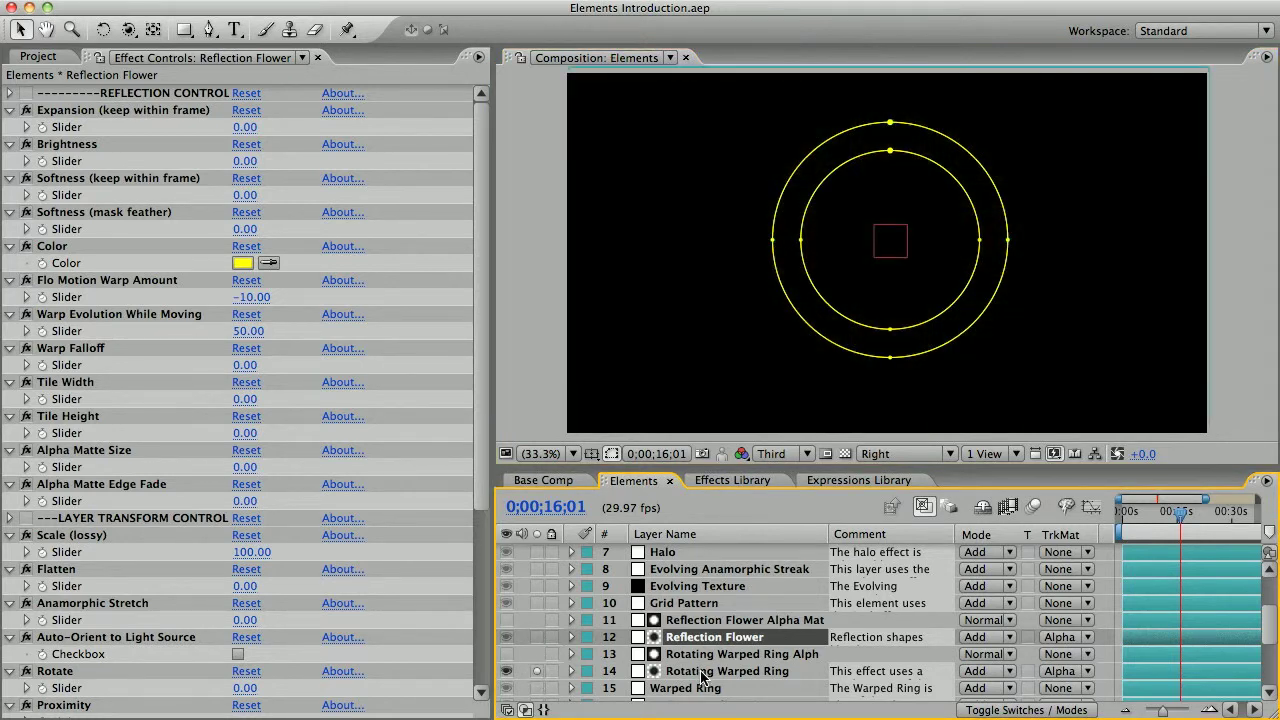
# - Select the CONTROL LAYER and move its light source to the lower-left area of the composition frame
pyautogui.click(700, 672)
pyautogui.scroll(5, 700, 672)
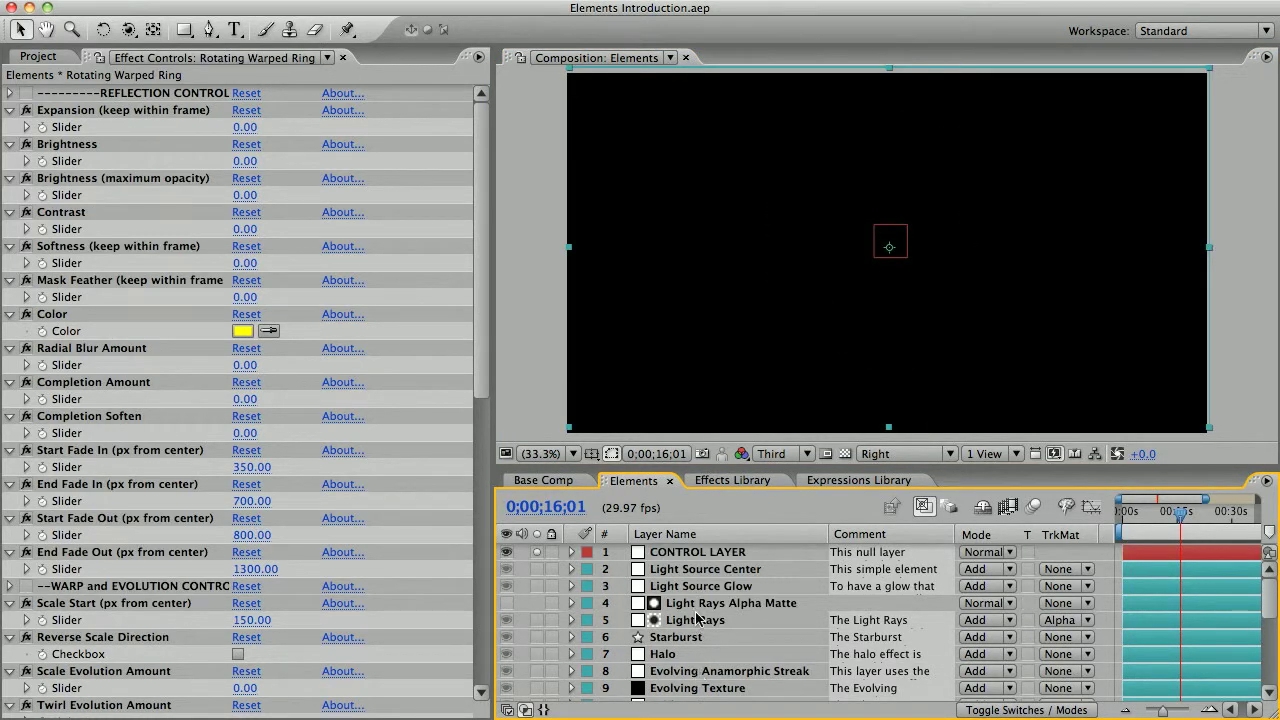
pyautogui.click(697, 552)
pyautogui.moveTo(886, 234); pyautogui.dragTo(626, 366)
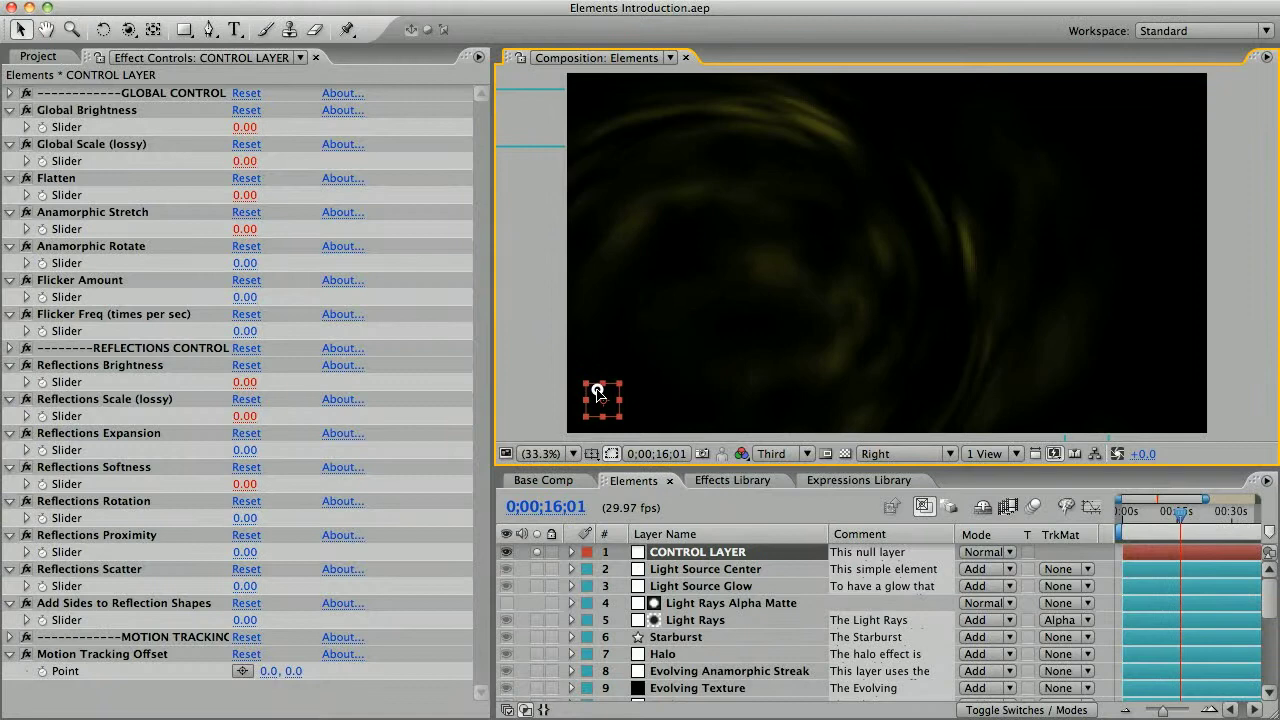
pyautogui.moveTo(606, 392); pyautogui.dragTo(636, 377)
# - Select the Rotating Warped Ring layer and look over its fade, warp and evolution effect controls
pyautogui.scroll(-5, 880, 620)
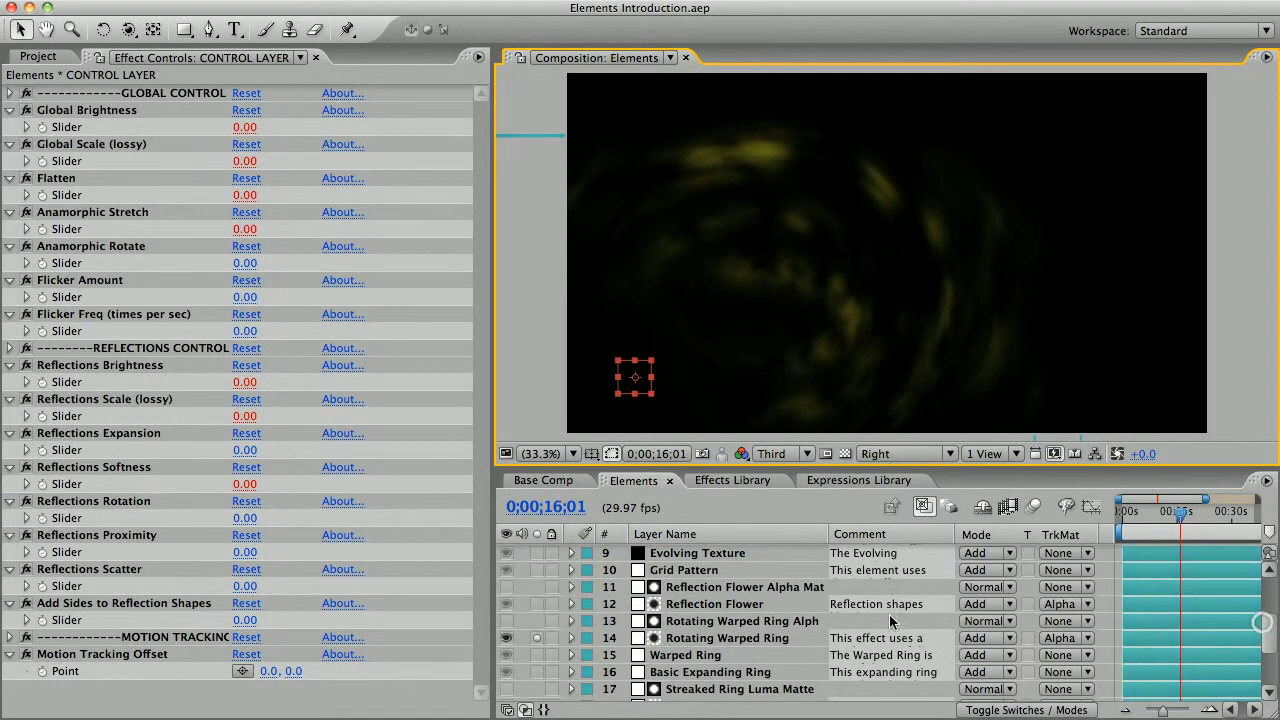
pyautogui.click(697, 638)
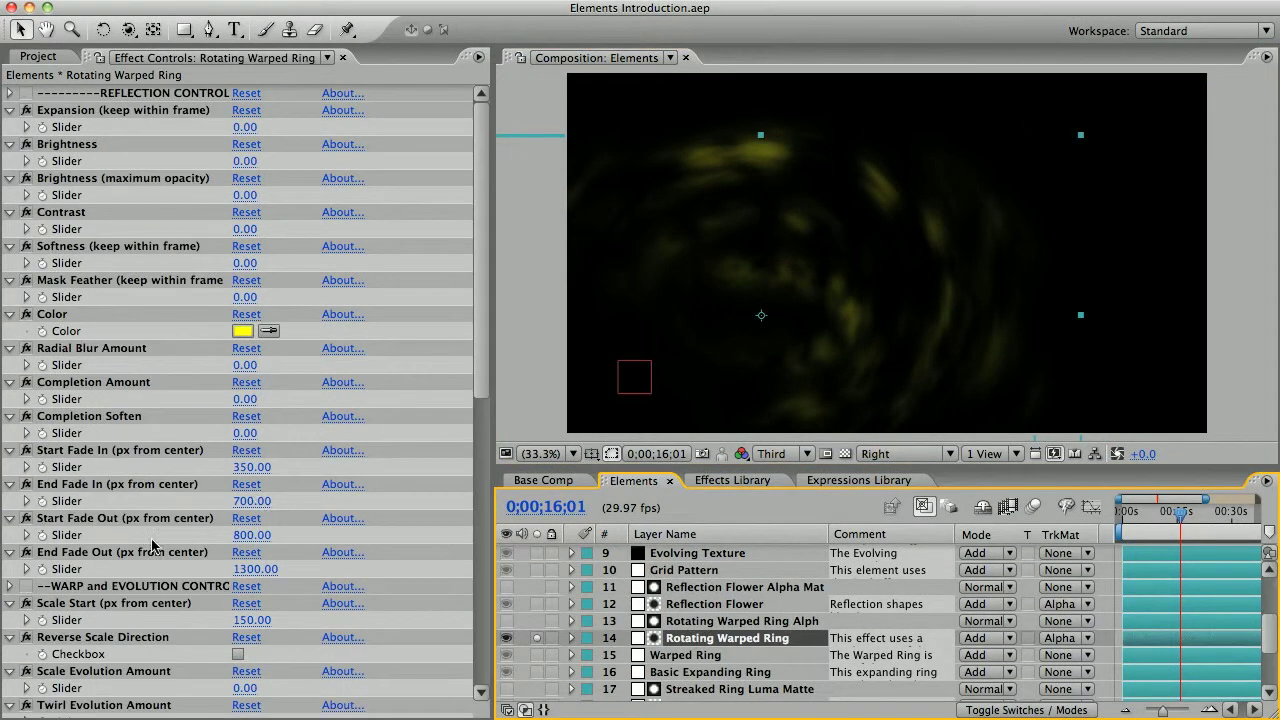
pyautogui.scroll(-1, 50, 580)
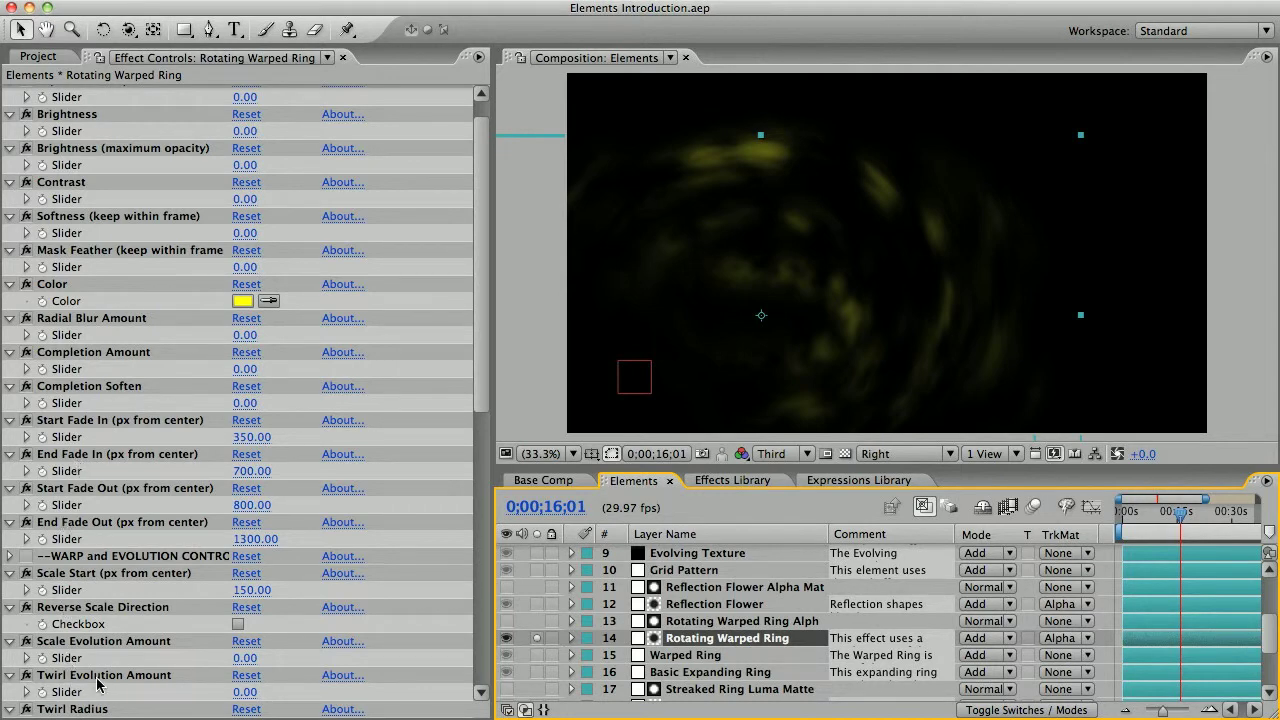
# - Switch the solo from Rotating Warped Ring to Warped Ring and select the Warped Ring layer
pyautogui.click(537, 638)
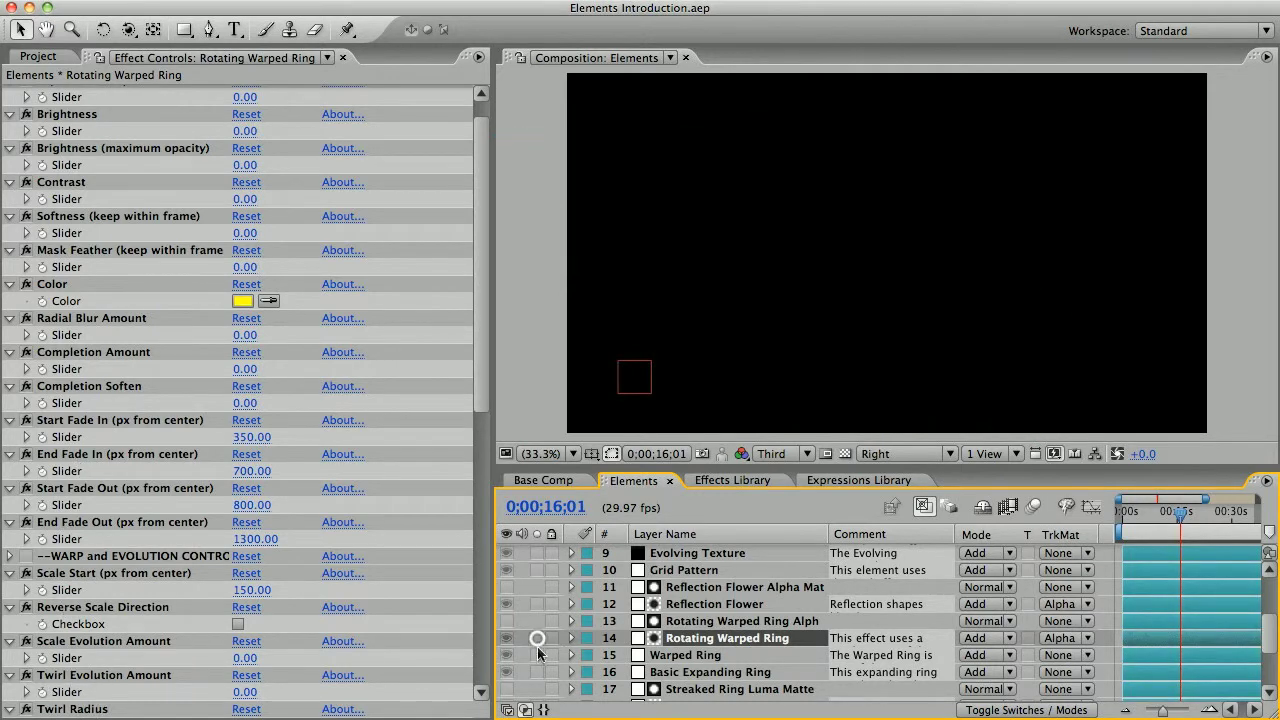
pyautogui.click(537, 655)
pyautogui.click(676, 655)
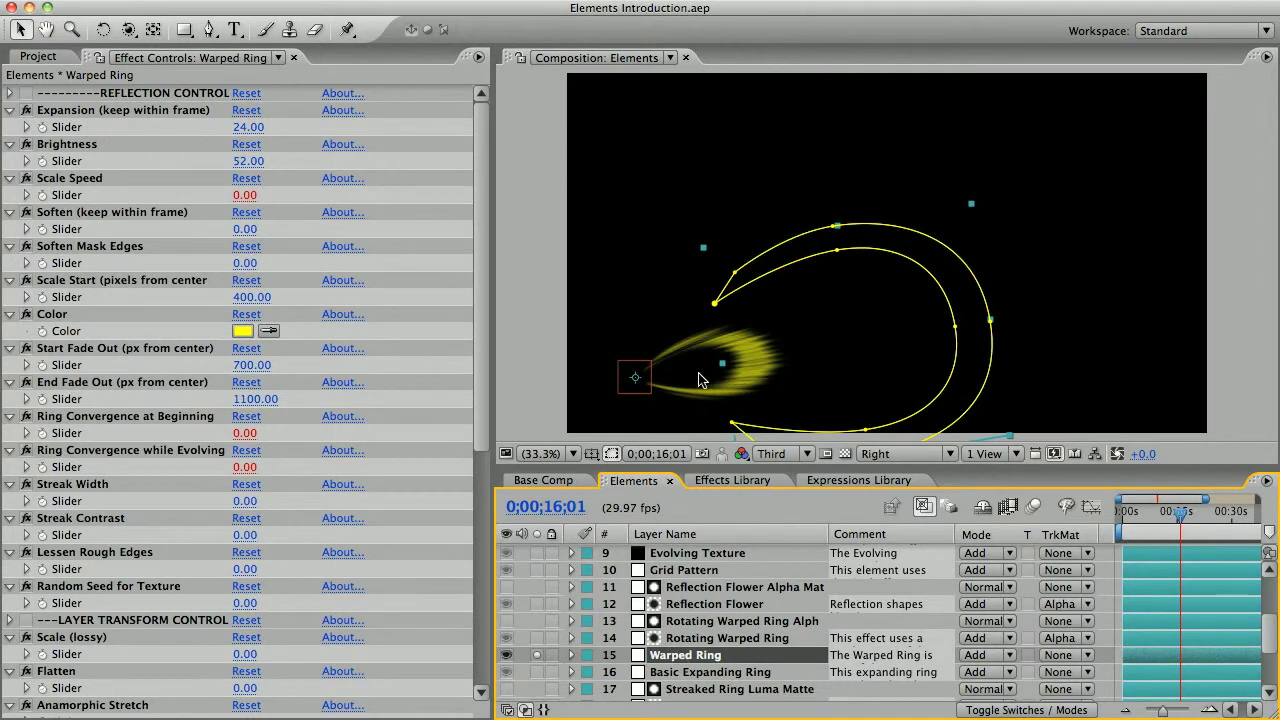
# - Move the control layer up to about mid-height near the frame's left edge and reselect Warped Ring
pyautogui.click(634, 377)
pyautogui.moveTo(623, 375)
pyautogui.mouseDown()
pyautogui.moveTo(543, 360)
pyautogui.moveTo(1028, 270)
pyautogui.moveTo(1229, 266)
pyautogui.moveTo(618, 256)
pyautogui.mouseUp()
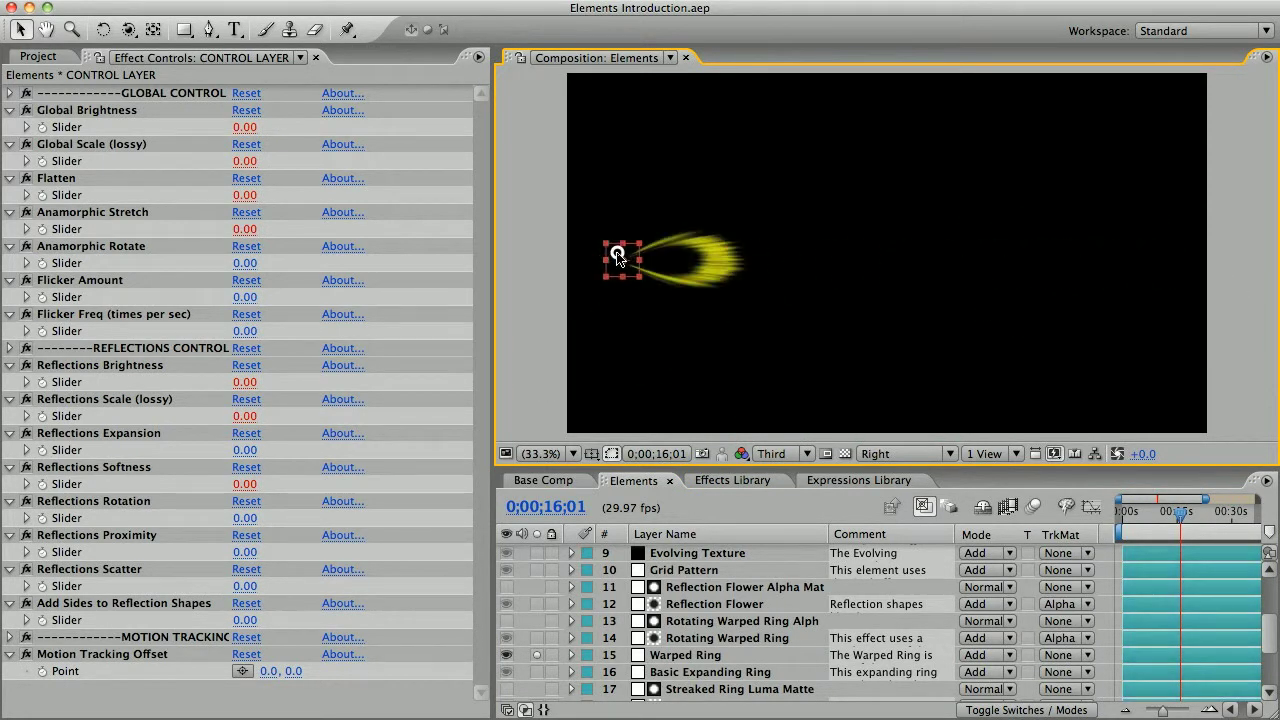
pyautogui.click(700, 656)
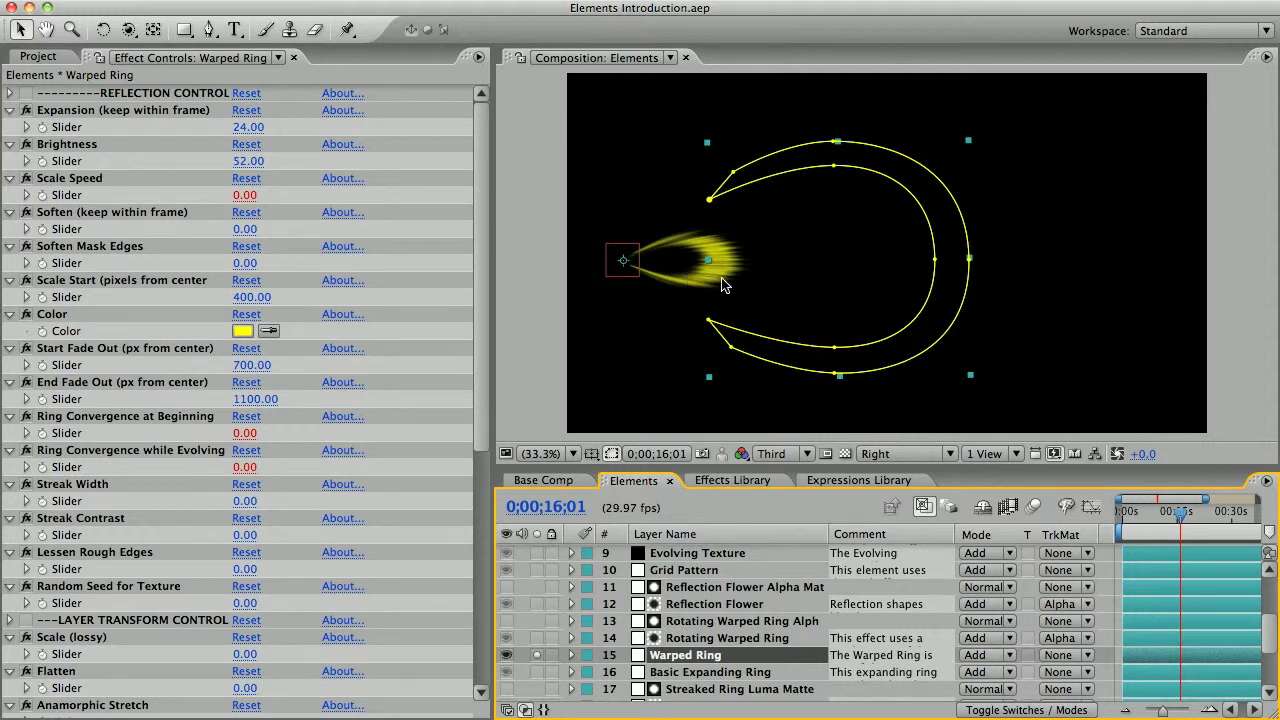
# - Switch the solo from Warped Ring to Basic Expanding Ring and select the Basic Expanding Ring layer
pyautogui.click(537, 656)
pyautogui.click(537, 672)
pyautogui.click(676, 674)
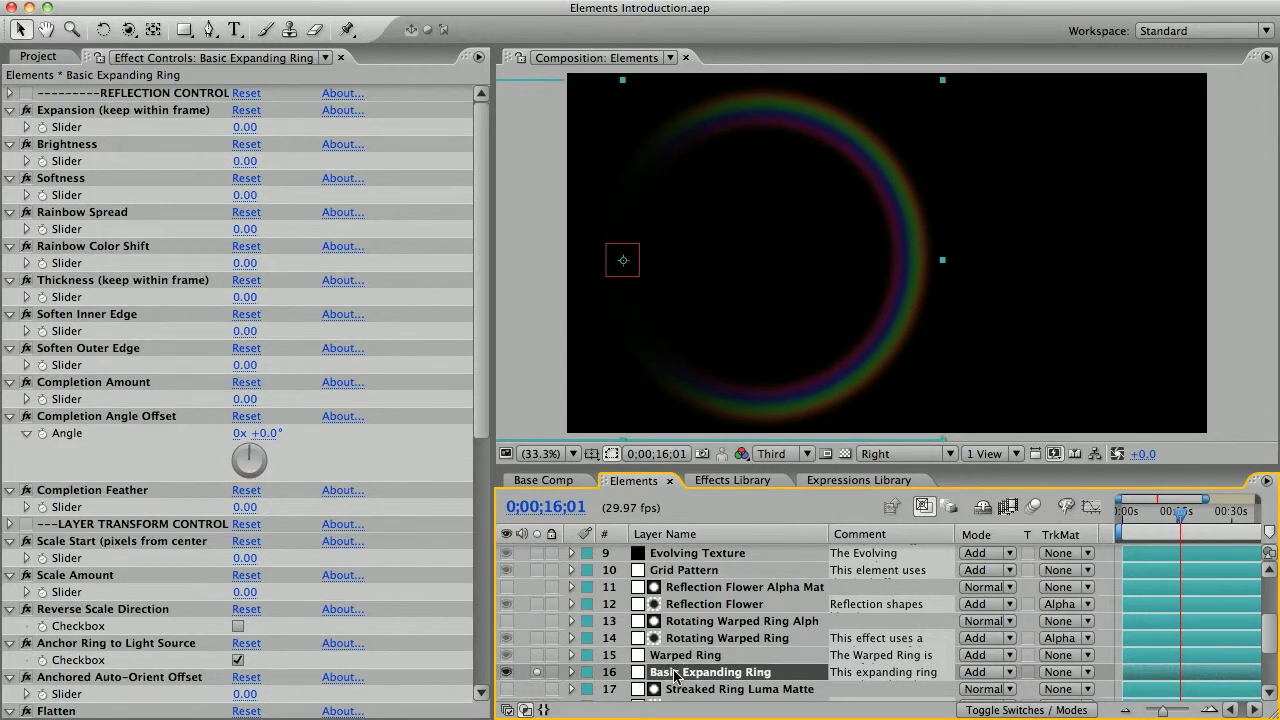
# - Move the control layer across the composition frame to its right side, slightly below mid-height
pyautogui.click(1166, 234)
pyautogui.click(629, 249)
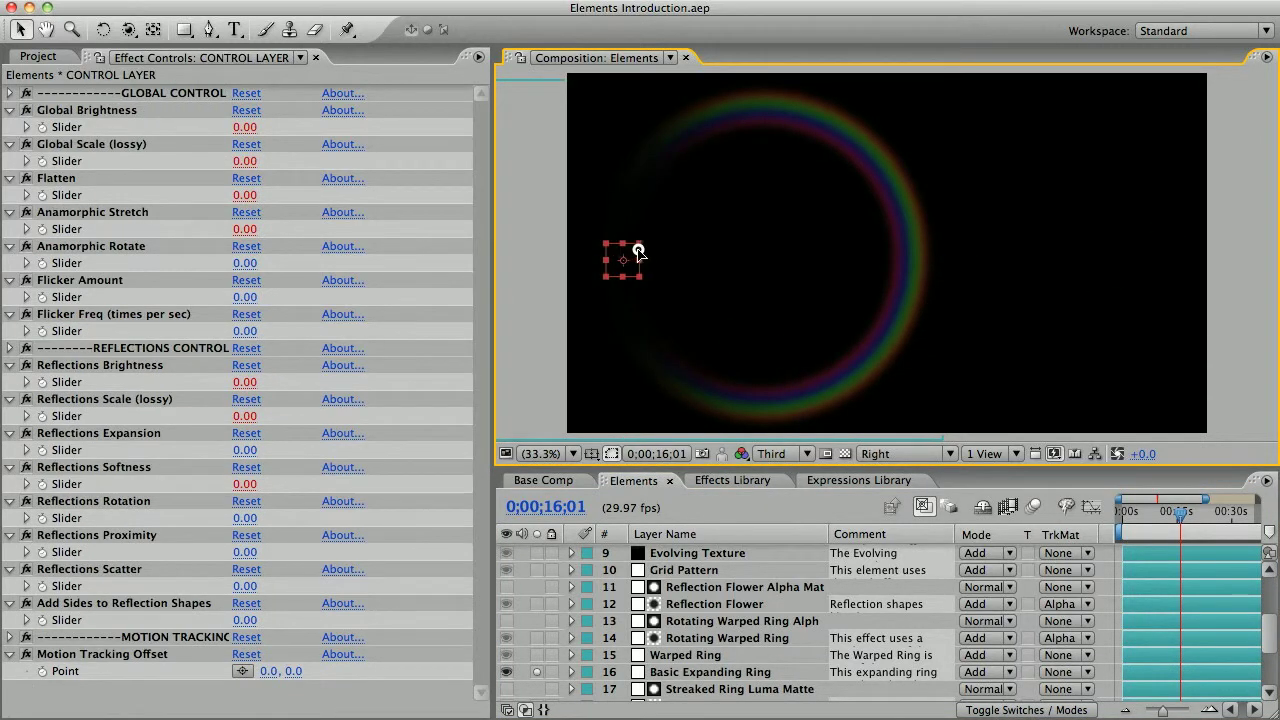
pyautogui.moveTo(638, 250); pyautogui.dragTo(1090, 296)
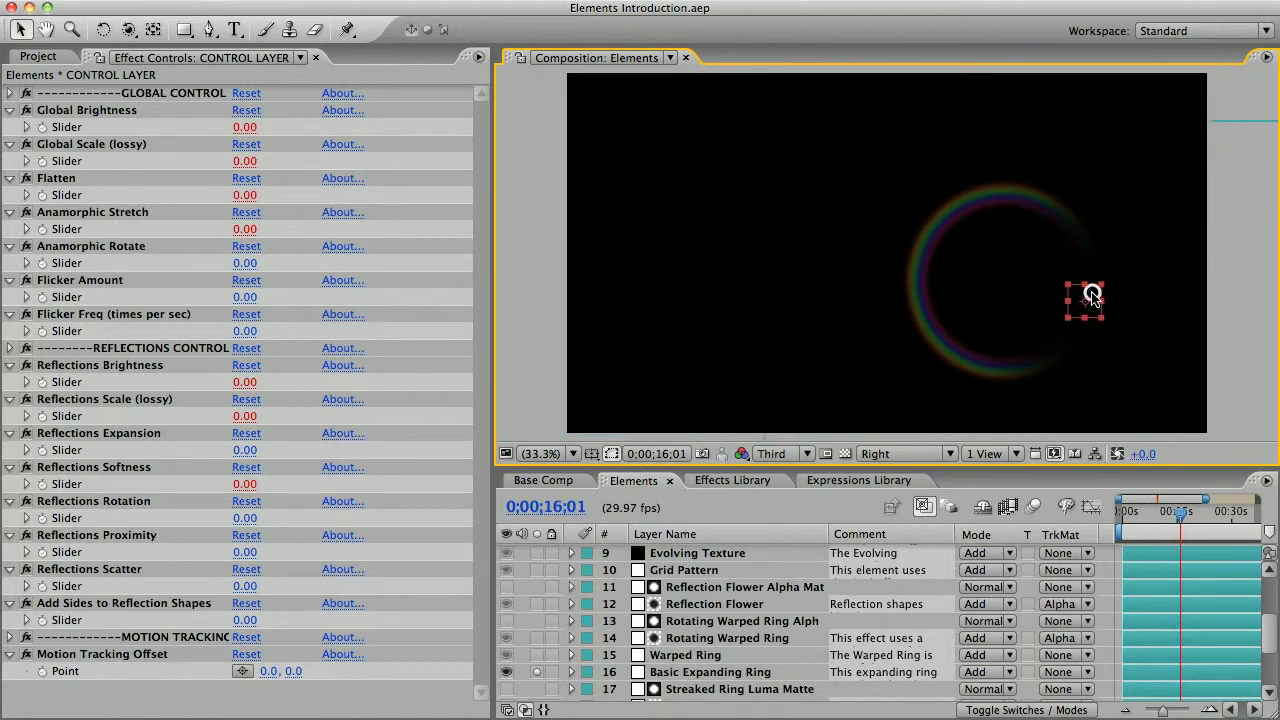
# - Enable Reverse Scale Direction on the Basic Expanding Ring layer
pyautogui.click(703, 668)
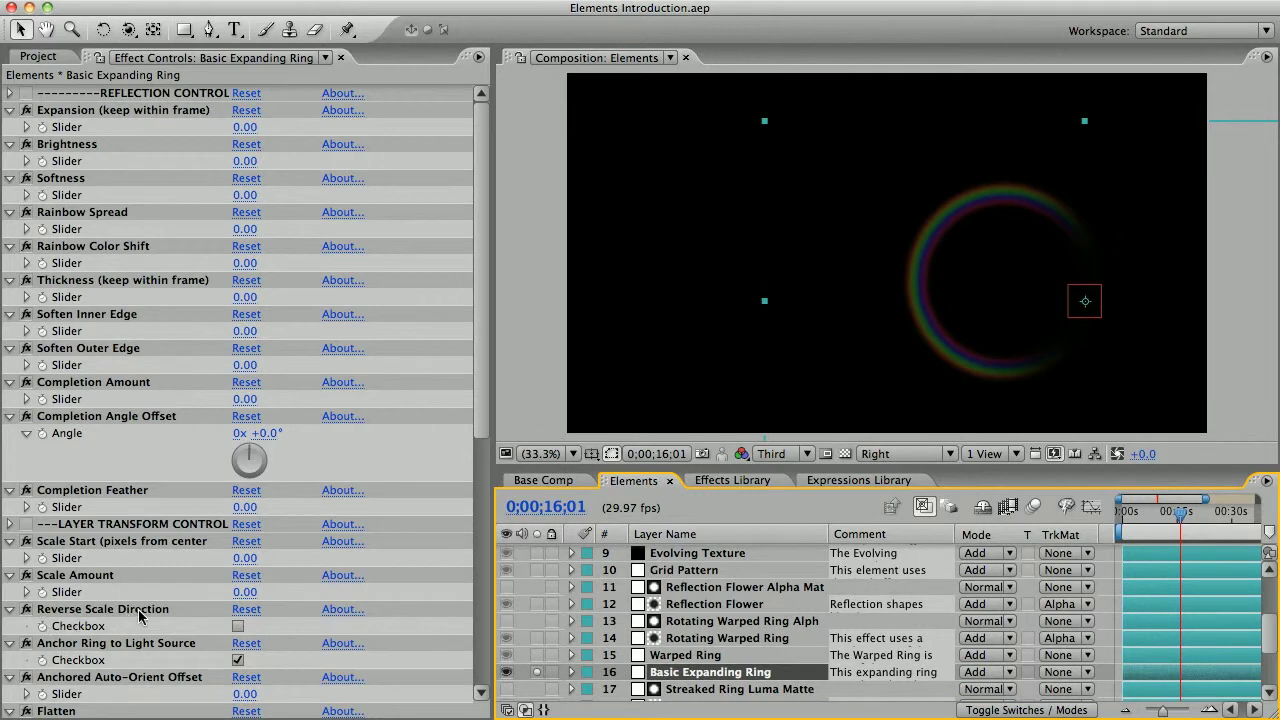
pyautogui.click(237, 627)
pyautogui.click(672, 259)
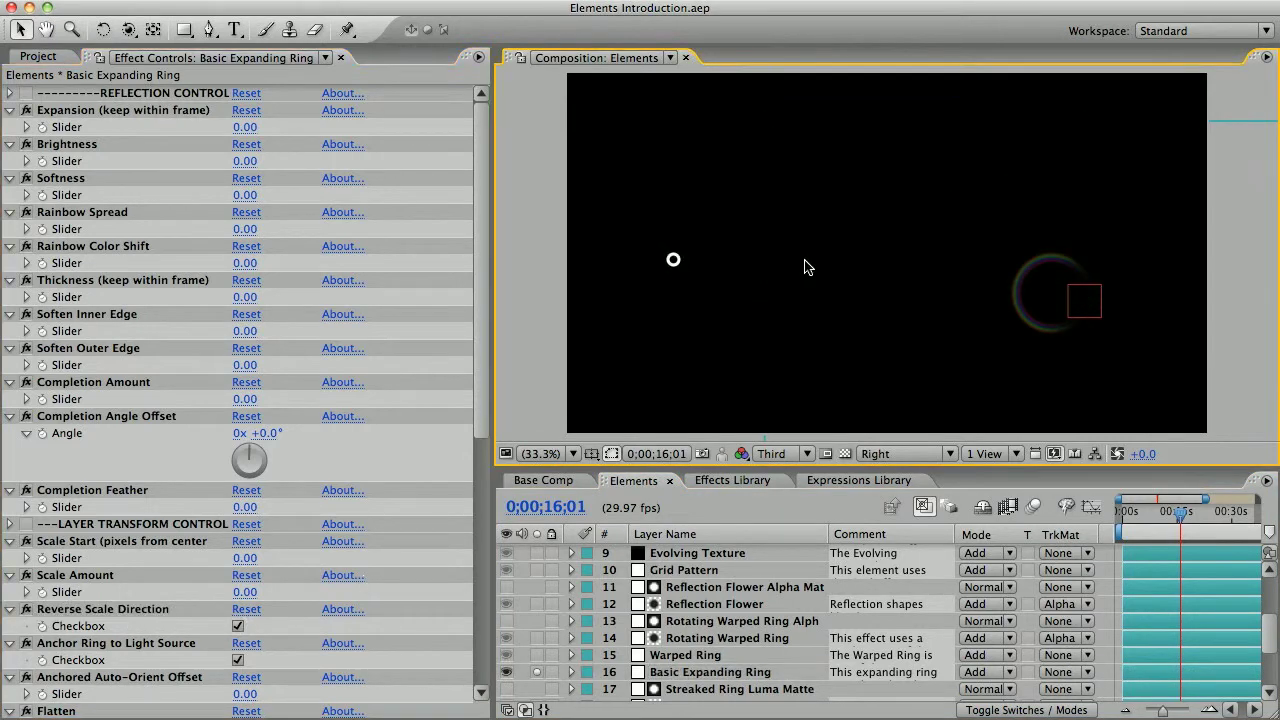
# - Move the control layer back to the frame's left side and disable Anchor Ring to Light Source on Basic Expanding Ring
pyautogui.click(1082, 297)
pyautogui.moveTo(1088, 298); pyautogui.dragTo(685, 248)
pyautogui.click(712, 672)
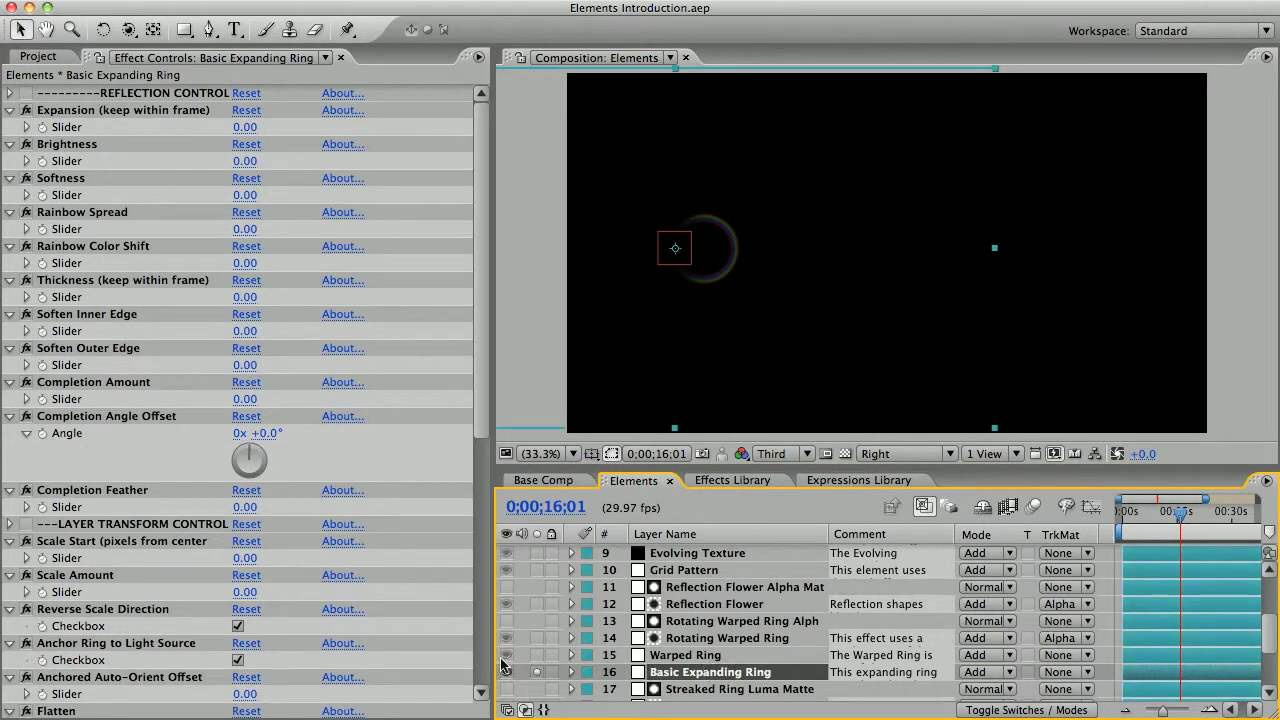
pyautogui.click(237, 660)
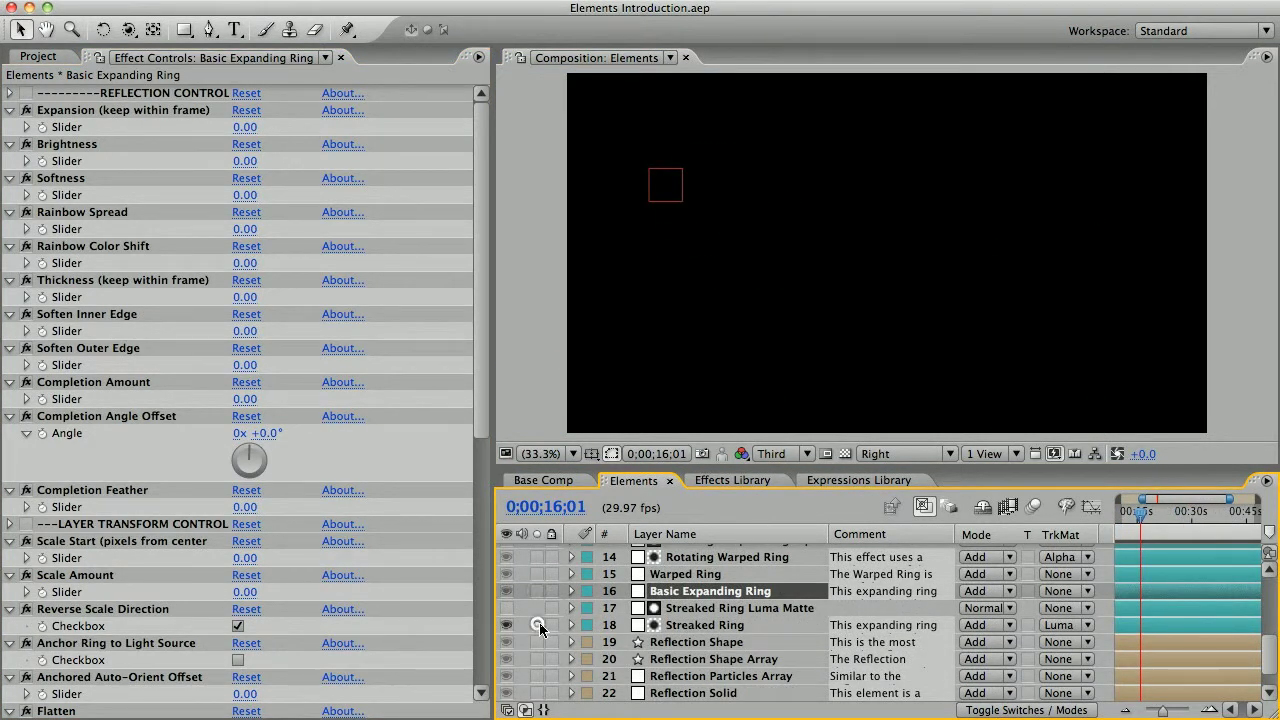
# - Select the soloed Streaked Ring layer to show its effect controls
pyautogui.click(680, 625)
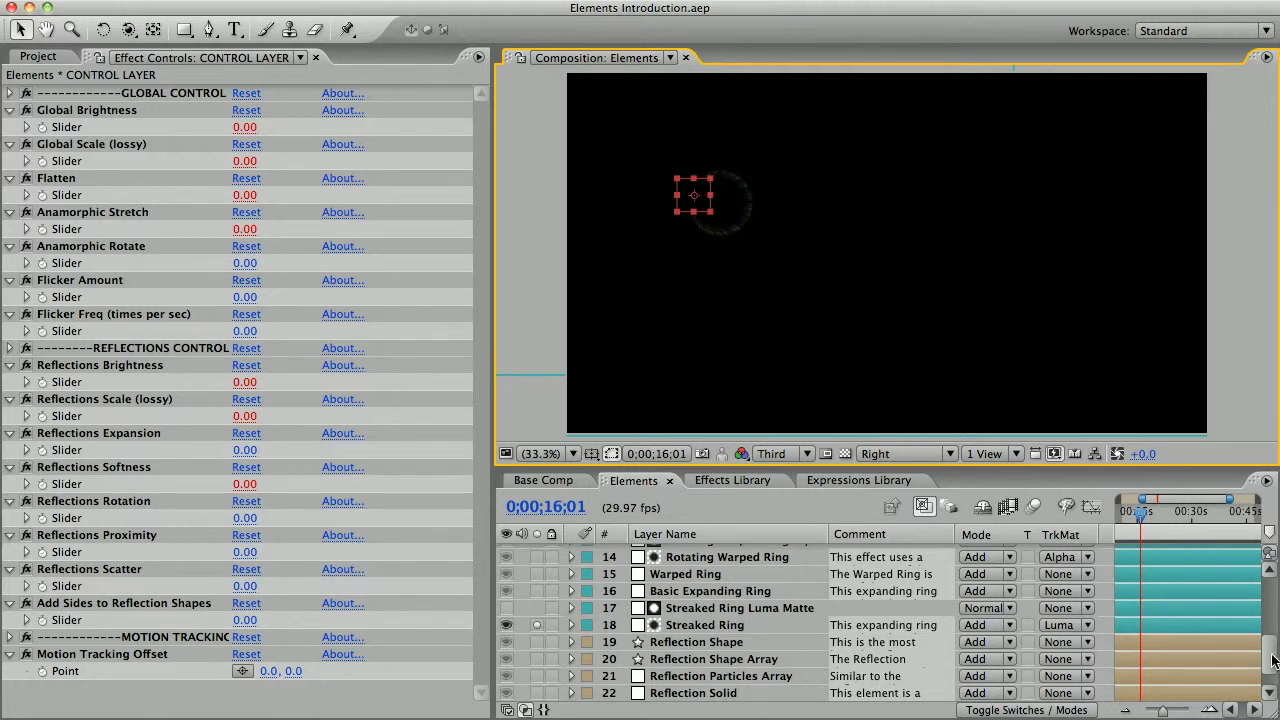
pyautogui.moveTo(1273, 660)
pyautogui.mouseDown()
pyautogui.moveTo(1271, 575)
pyautogui.moveTo(1271, 668)
pyautogui.mouseUp()
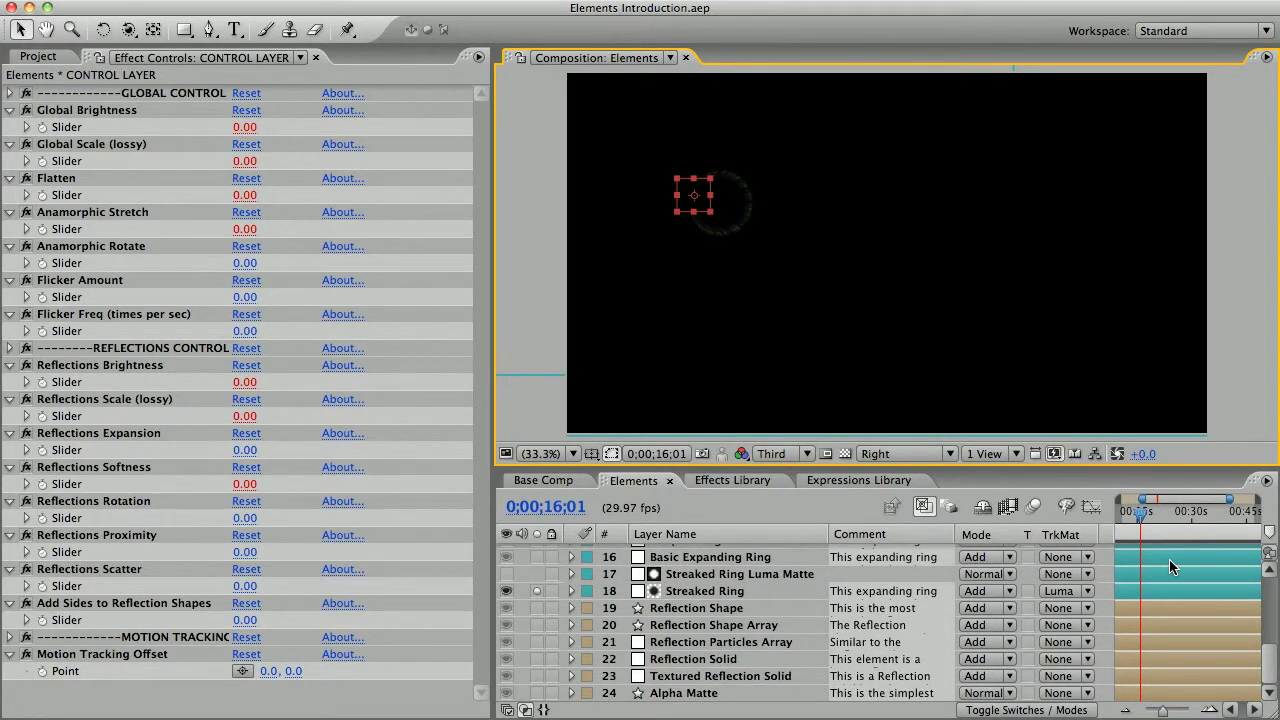